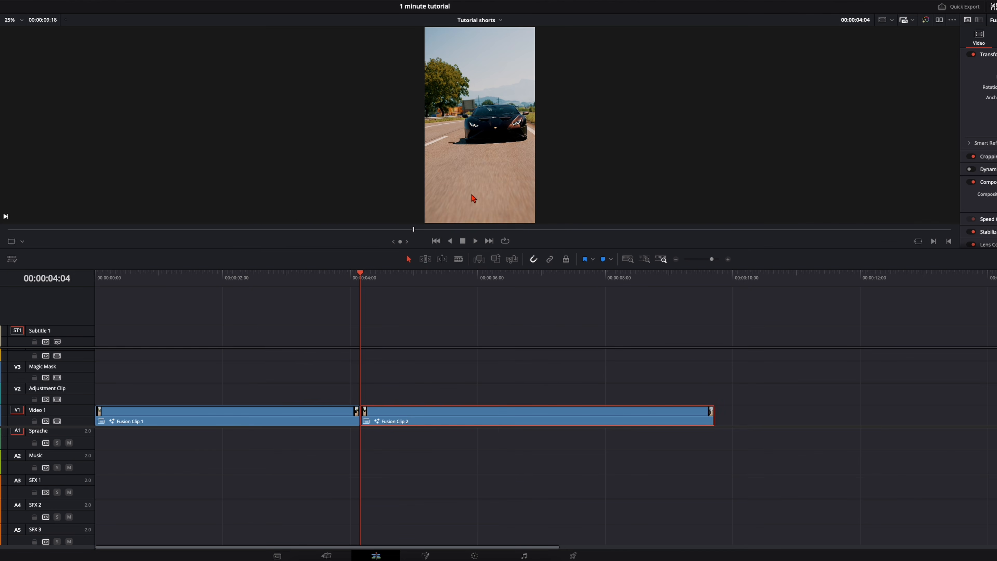
- Open Fusion Clip 2 in the Fusion page and insert a Tracker between the media input and MediaOut1
{"action": "left_click", "coordinate": [400, 424]}
{"action": "key", "text": "shift+5"}
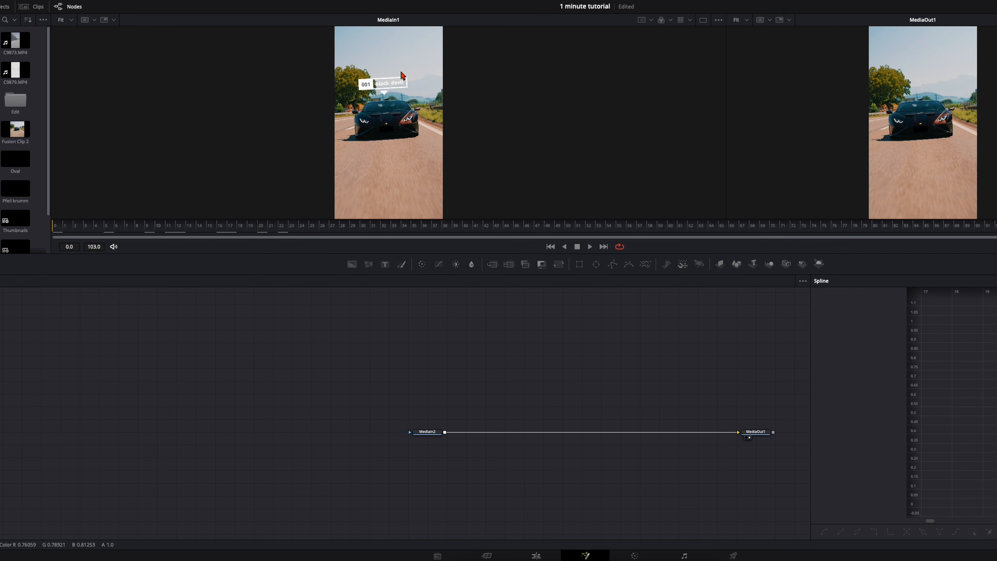
{"action": "left_click", "coordinate": [429, 433]}
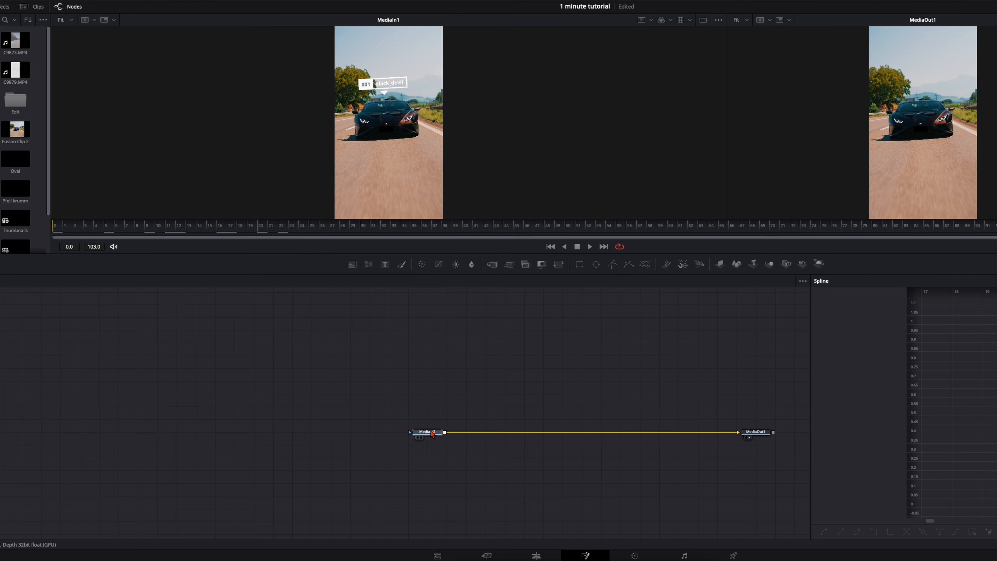
{"action": "key", "text": "shift+space"}
{"action": "type", "text": "tracke"}
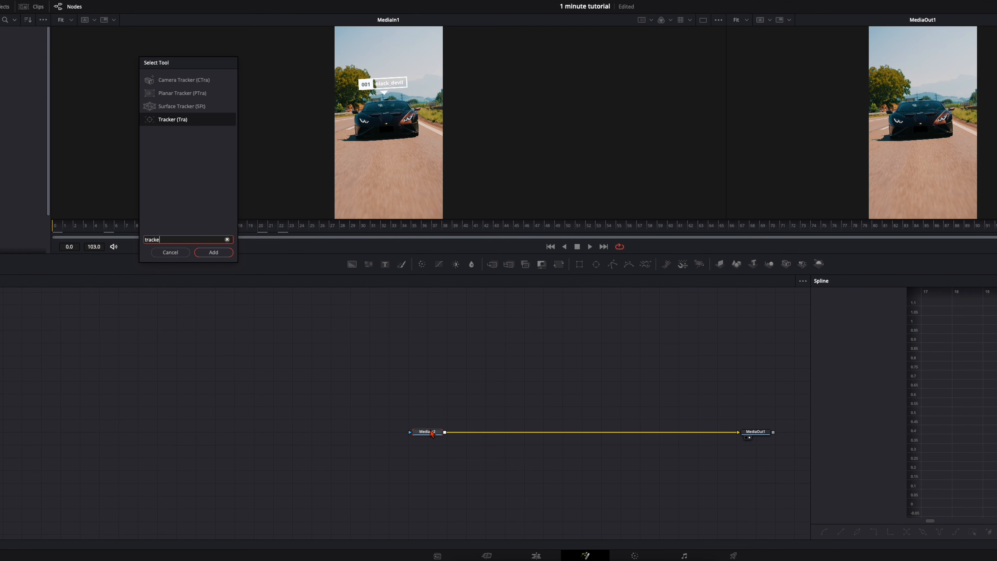
{"action": "key", "text": "Return"}
- Place the tracker on the car, set its adaptive mode to Best match and track the clip in both directions
{"action": "left_click_drag", "start_coordinate": [628, 93], "coordinate": [627, 101]}
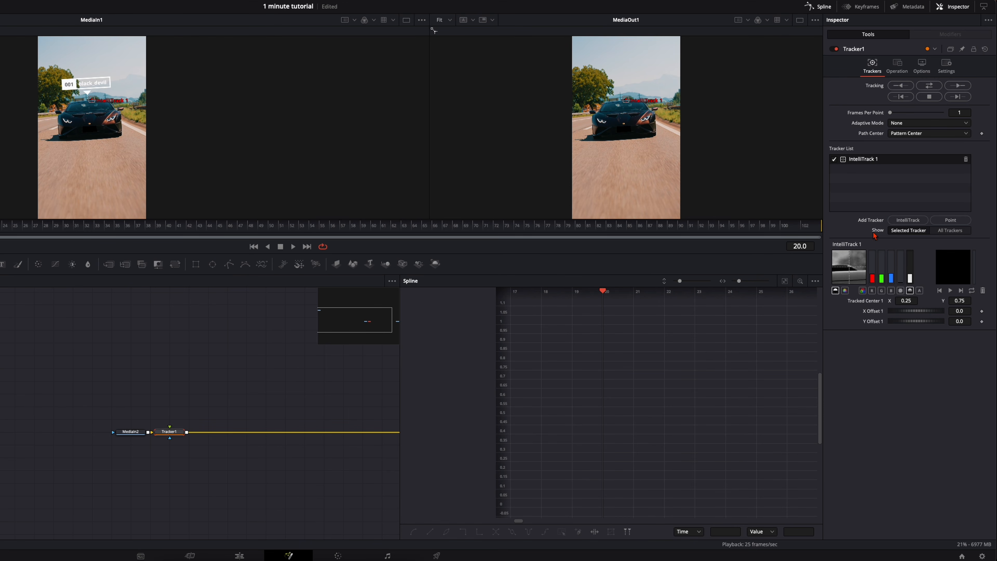
{"action": "left_click", "coordinate": [924, 124]}
{"action": "left_click", "coordinate": [911, 153]}
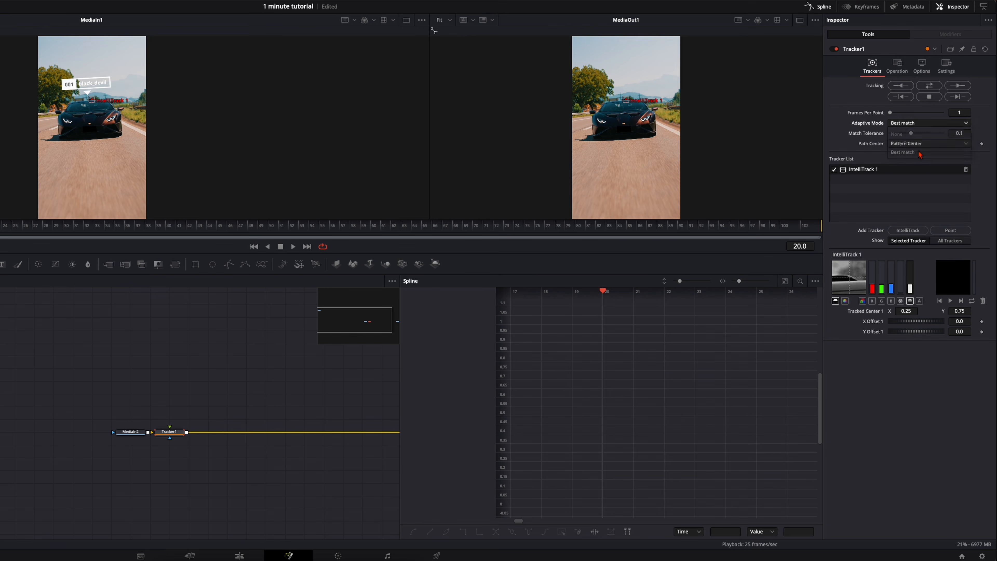
{"action": "left_click", "coordinate": [937, 87]}
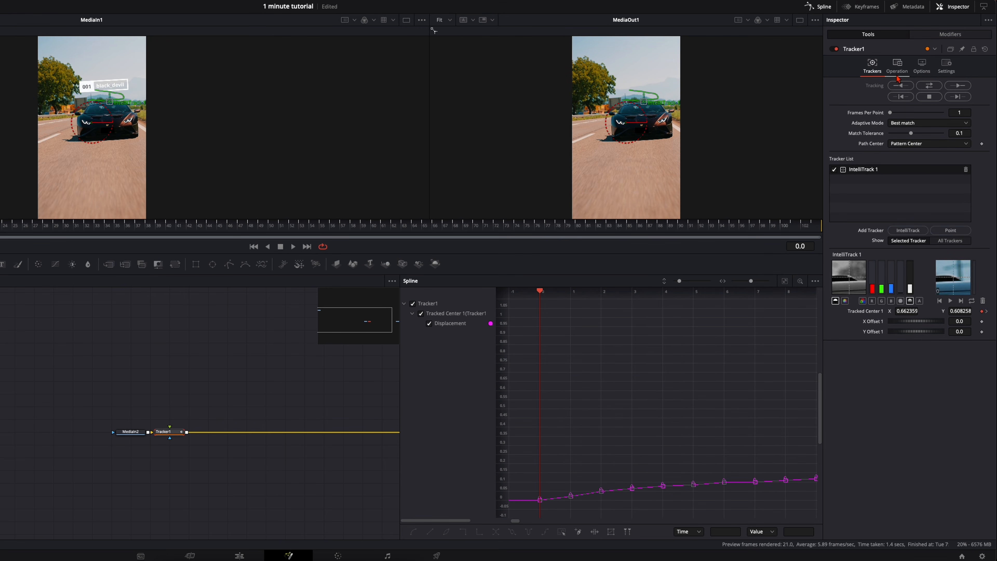
- Set the tracker's operation to Match Move
{"action": "left_click", "coordinate": [898, 67]}
{"action": "left_click", "coordinate": [903, 85]}
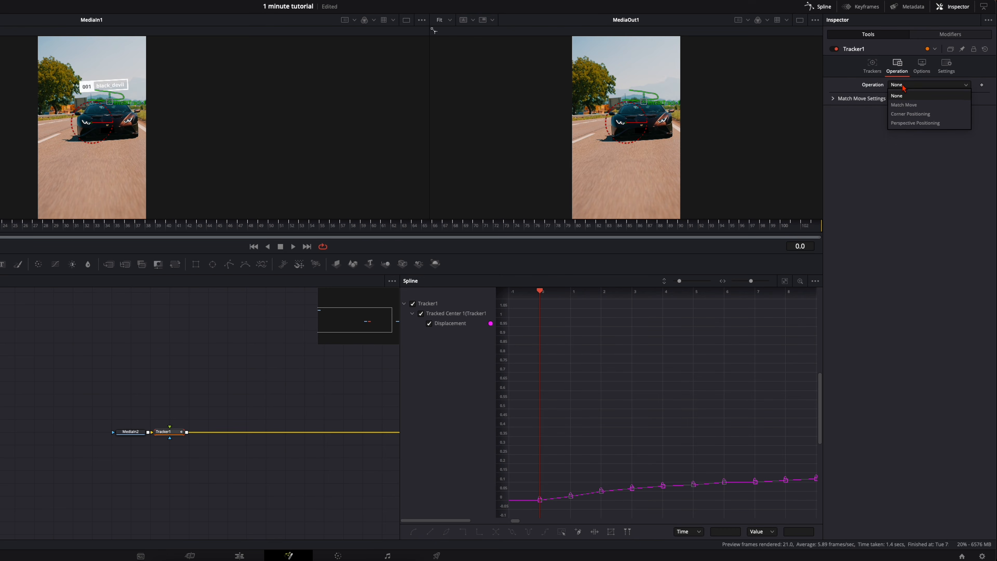
{"action": "left_click", "coordinate": [909, 108]}
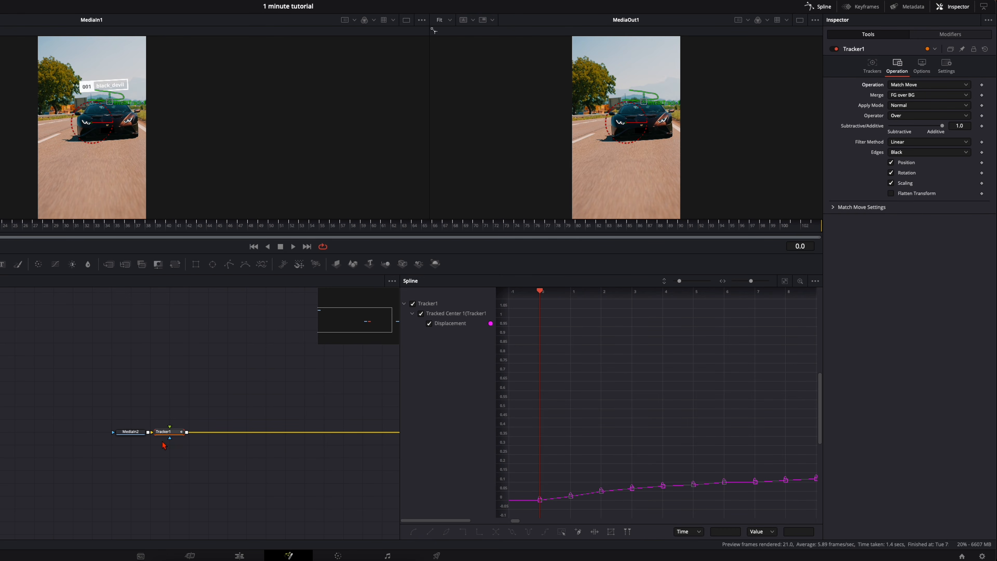
- Make room in the node graph and add a Background node with a Rectangle mask above the tracker
{"action": "left_click_drag", "start_coordinate": [131, 438], "coordinate": [112, 438]}
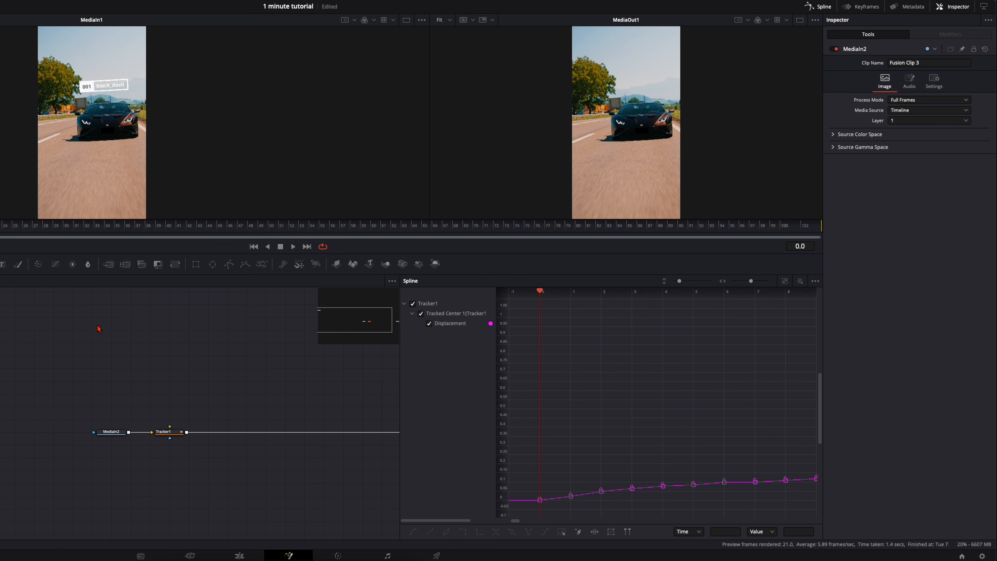
{"action": "left_click", "coordinate": [0, 264]}
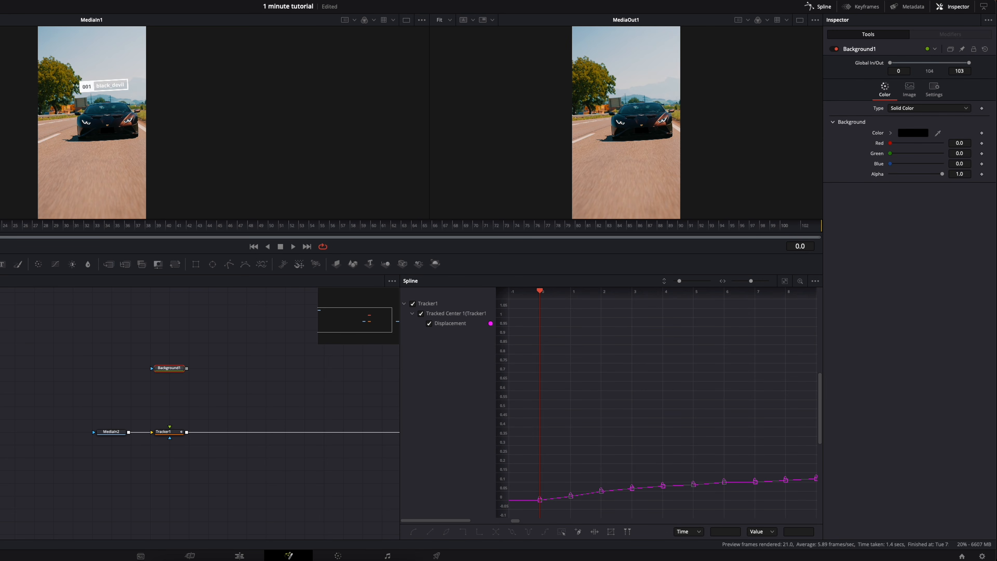
{"action": "left_click", "coordinate": [195, 263]}
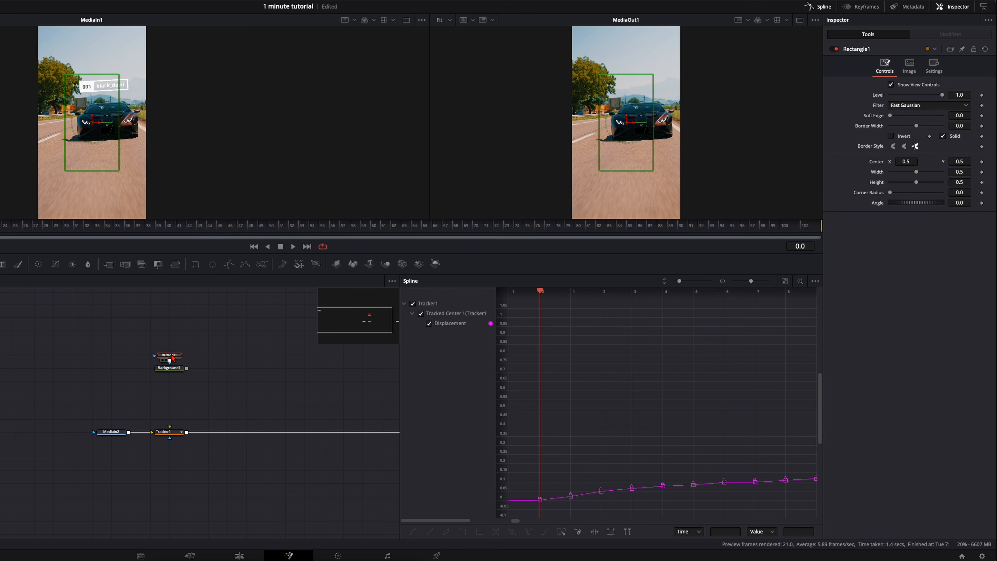
- Add a MultiMerge after the Background node and connect its output to Tracker1's foreground input
{"action": "left_click", "coordinate": [171, 371]}
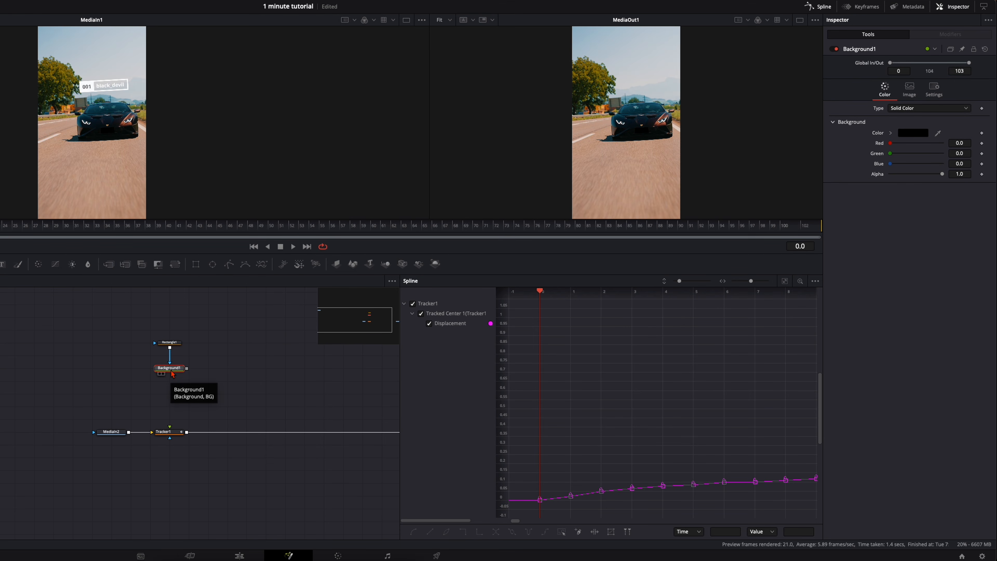
{"action": "left_click", "coordinate": [126, 265]}
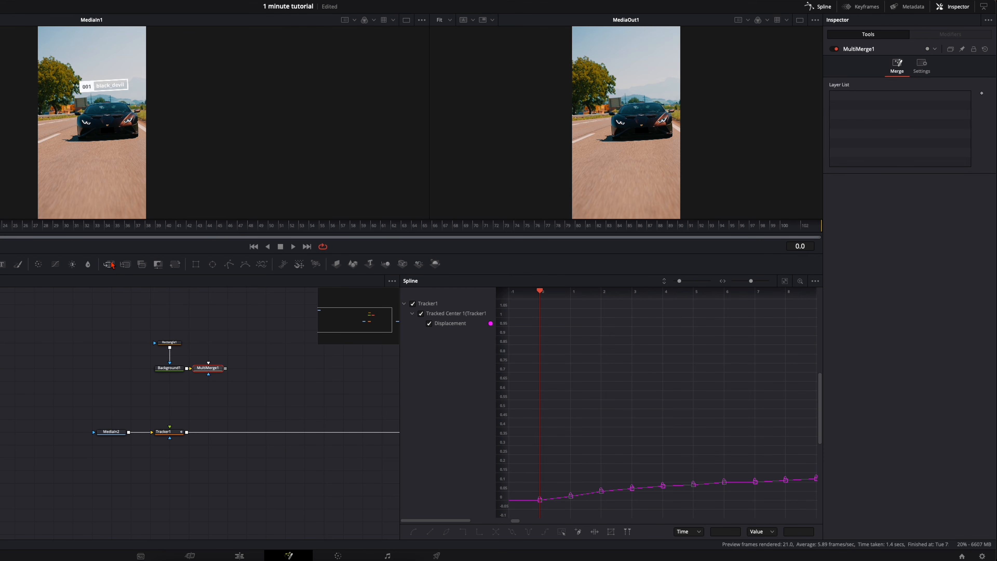
{"action": "left_click_drag", "start_coordinate": [207, 369], "coordinate": [207, 382]}
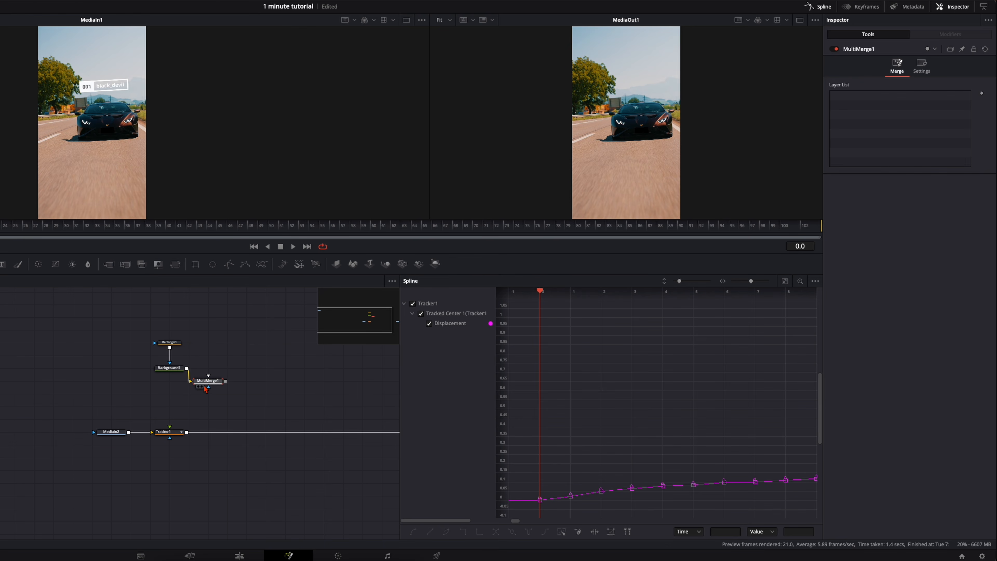
{"action": "left_click_drag", "start_coordinate": [148, 317], "coordinate": [169, 427]}
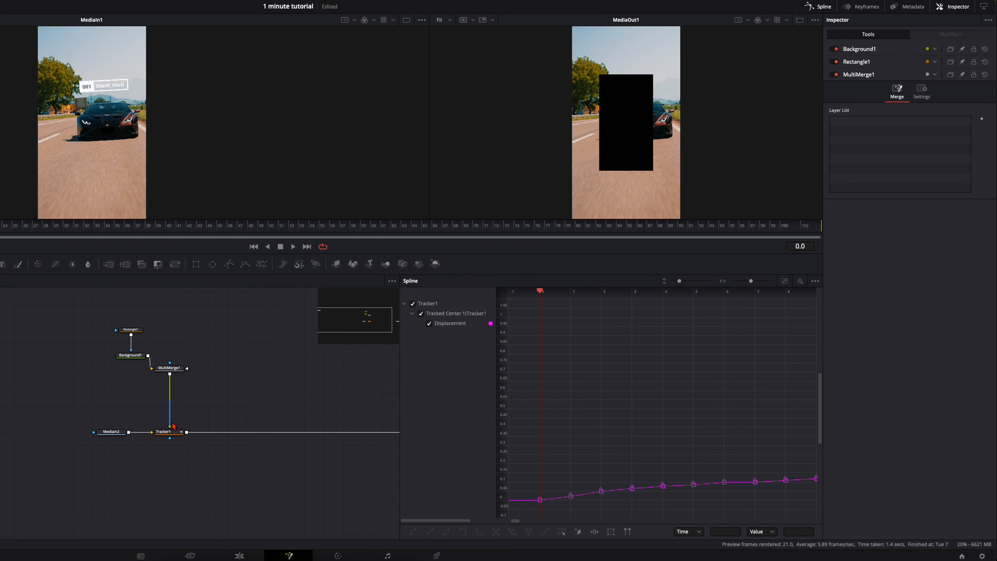
- Change the Background1 colour to white
{"action": "left_click", "coordinate": [135, 360]}
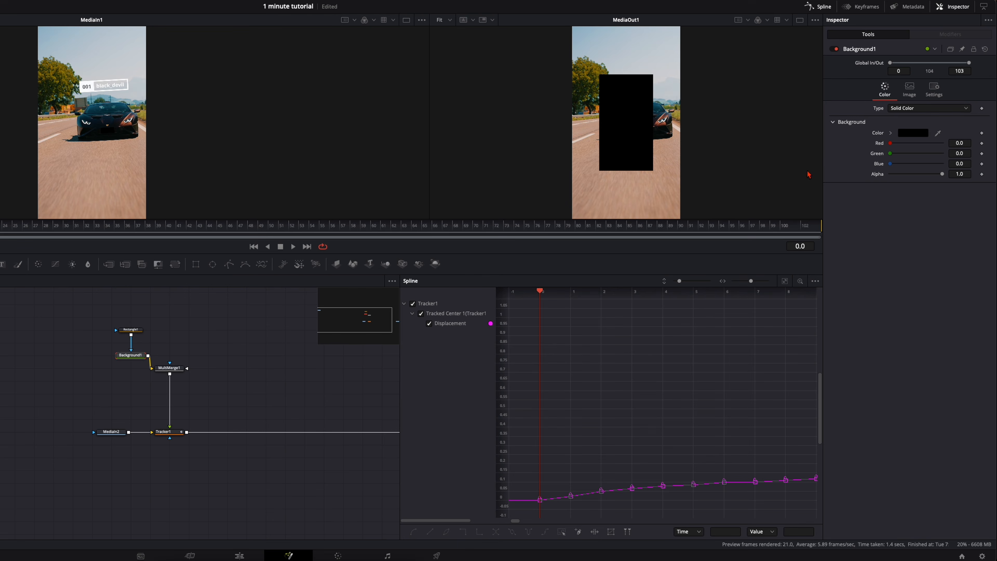
{"action": "left_click", "coordinate": [905, 135]}
{"action": "left_click_drag", "start_coordinate": [768, 191], "coordinate": [738, 194]}
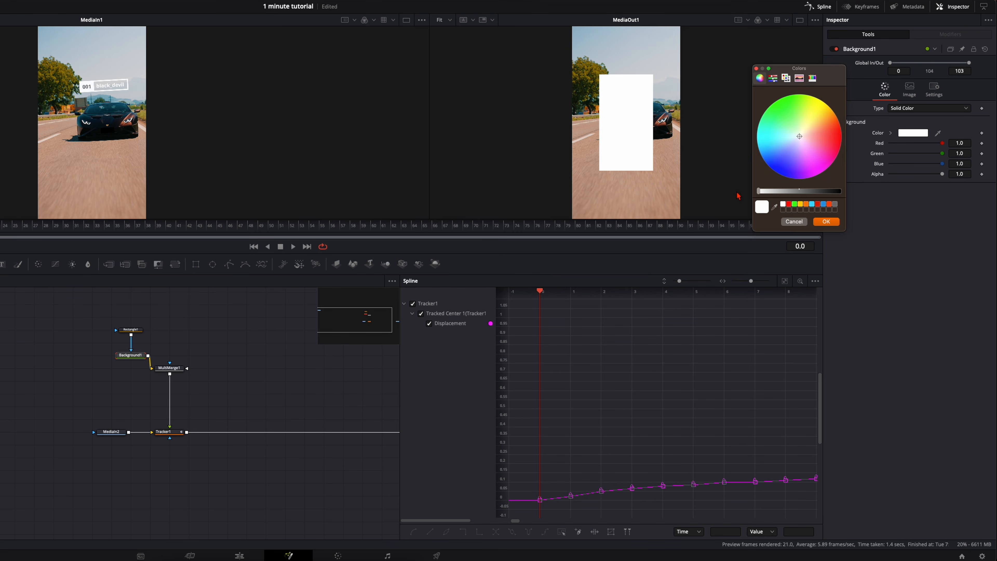
{"action": "left_click", "coordinate": [824, 225]}
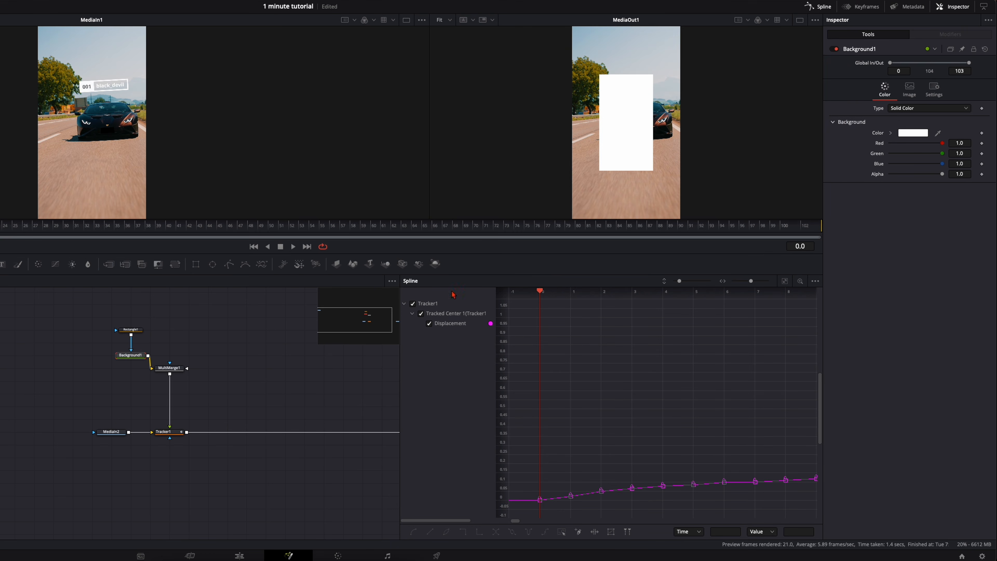
- Shape Rectangle1 into an unfilled bar above the car, about 0.41 wide and 0.05 high, with border width 0.01
{"action": "left_click", "coordinate": [130, 332]}
{"action": "mouse_move", "coordinate": [653, 74]}
{"action": "left_mouse_down"}
{"action": "mouse_move", "coordinate": [649, 121]}
{"action": "mouse_move", "coordinate": [629, 121]}
{"action": "mouse_move", "coordinate": [641, 88]}
{"action": "left_mouse_up"}
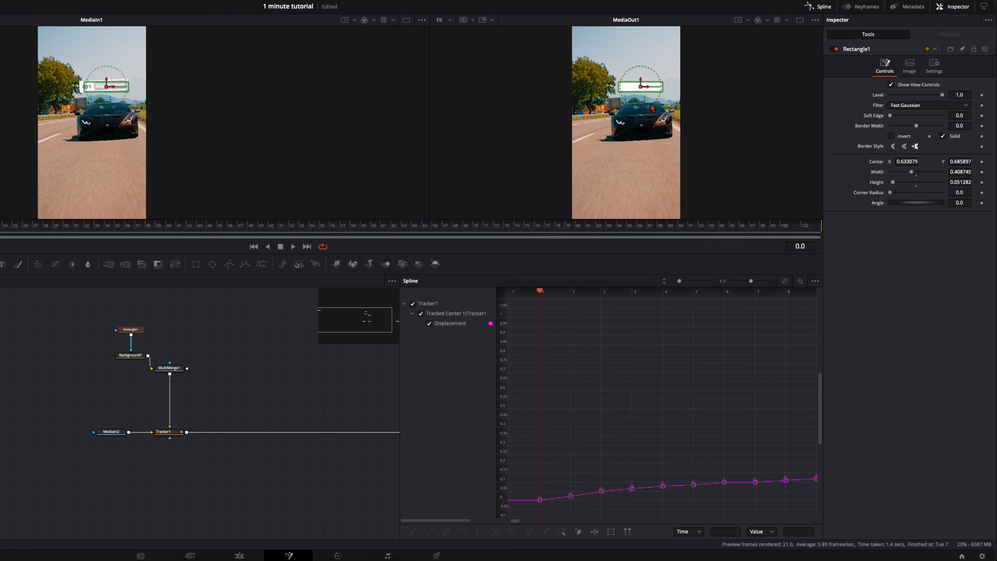
{"action": "left_click", "coordinate": [943, 136]}
{"action": "left_click_drag", "start_coordinate": [959, 127], "coordinate": [970, 127]}
{"action": "double_click", "coordinate": [959, 127]}
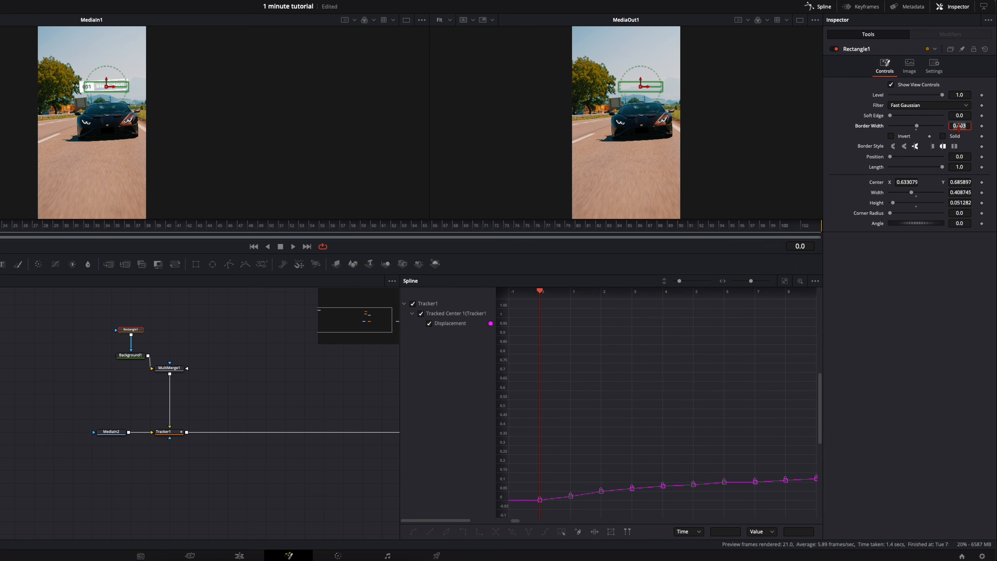
{"action": "type", "text": "0.01"}
{"action": "key", "text": "Return"}
- Duplicate the Rectangle1 and Background1 nodes and connect the copied background to MultiMerge1
{"action": "left_click", "coordinate": [215, 361]}
{"action": "left_click_drag", "start_coordinate": [93, 322], "coordinate": [142, 366]}
{"action": "key", "text": "super+c"}
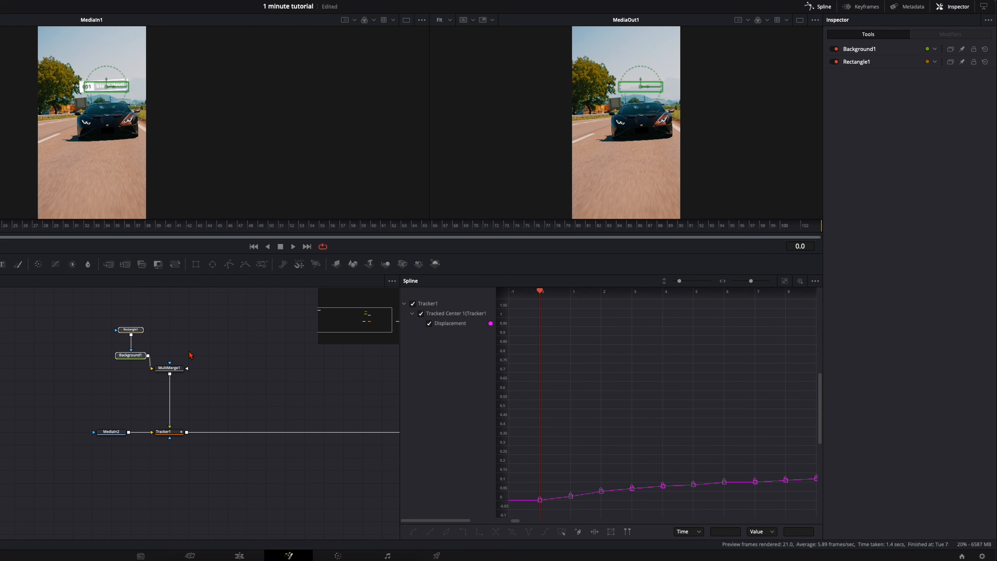
{"action": "key", "text": "super+v"}
{"action": "mouse_move", "coordinate": [170, 381]}
{"action": "left_mouse_down"}
{"action": "mouse_move", "coordinate": [225, 346]}
{"action": "mouse_move", "coordinate": [183, 373]}
{"action": "left_mouse_up"}
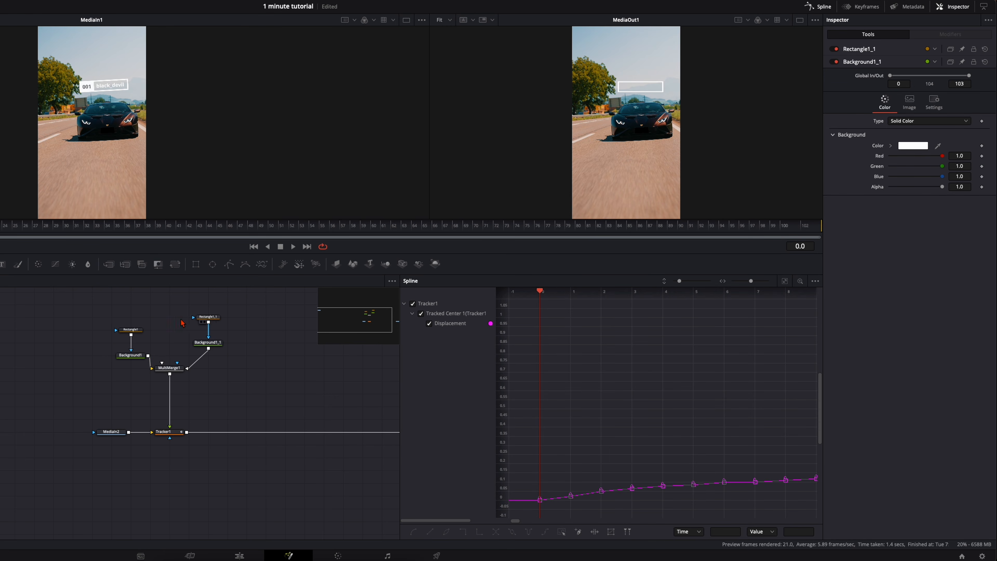
- Make the copied rectangle solid and shrink it to a small block filling the left end of the outlined bar
{"action": "left_click", "coordinate": [207, 317]}
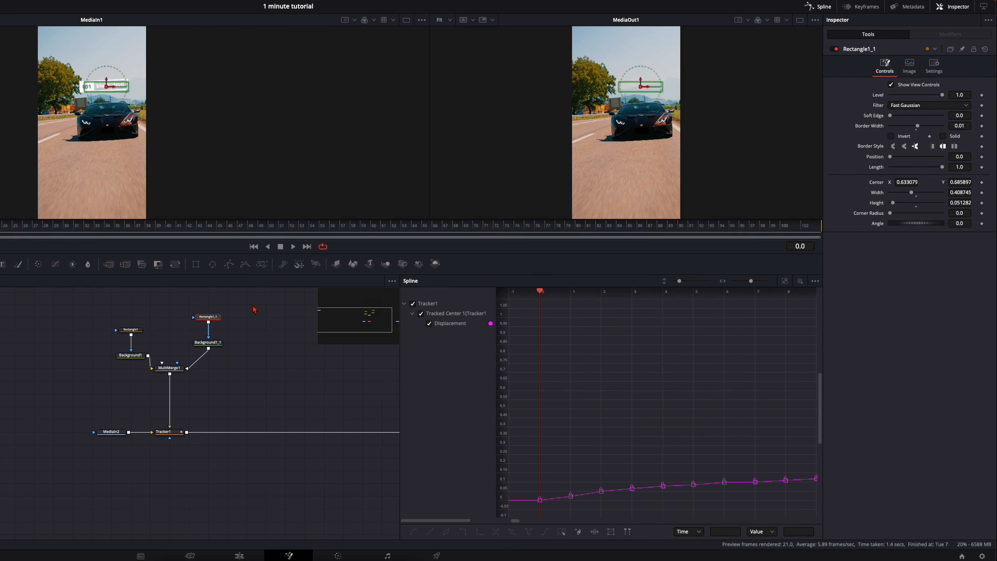
{"action": "left_click", "coordinate": [944, 136]}
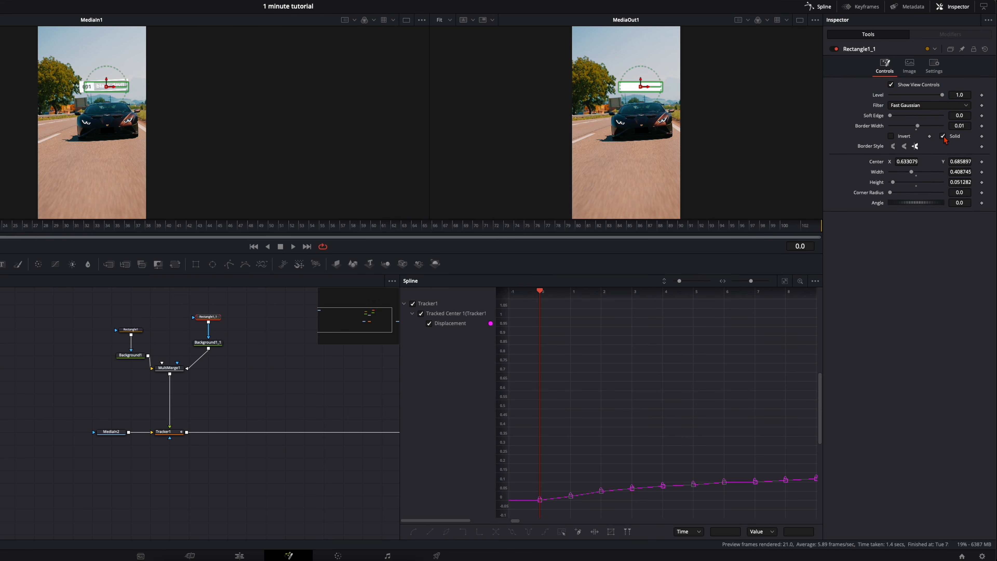
{"action": "left_click_drag", "start_coordinate": [663, 92], "coordinate": [647, 90]}
{"action": "left_click_drag", "start_coordinate": [907, 161], "coordinate": [854, 162]}
{"action": "left_click", "coordinate": [208, 342]}
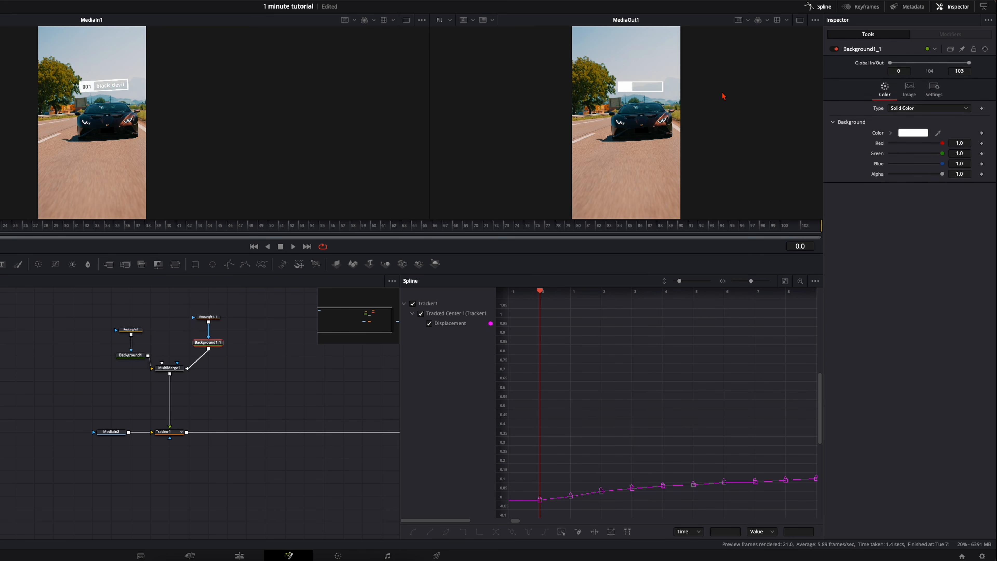
- Add a Text node connected to MultiMerge1 and enter the text 001
{"action": "scroll", "coordinate": [645, 93], "scroll_direction": "up", "scroll_amount": 5}
{"action": "scroll", "coordinate": [646, 93], "scroll_direction": "down", "scroll_amount": 1}
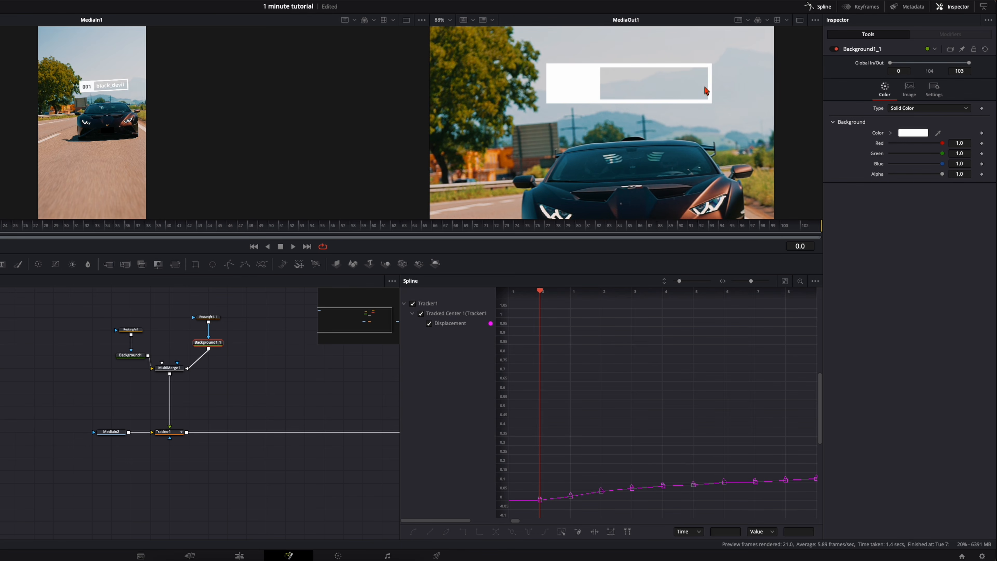
{"action": "scroll", "coordinate": [587, 137], "scroll_direction": "down", "scroll_amount": 1}
{"action": "scroll", "coordinate": [265, 403], "scroll_direction": "down", "scroll_amount": 1}
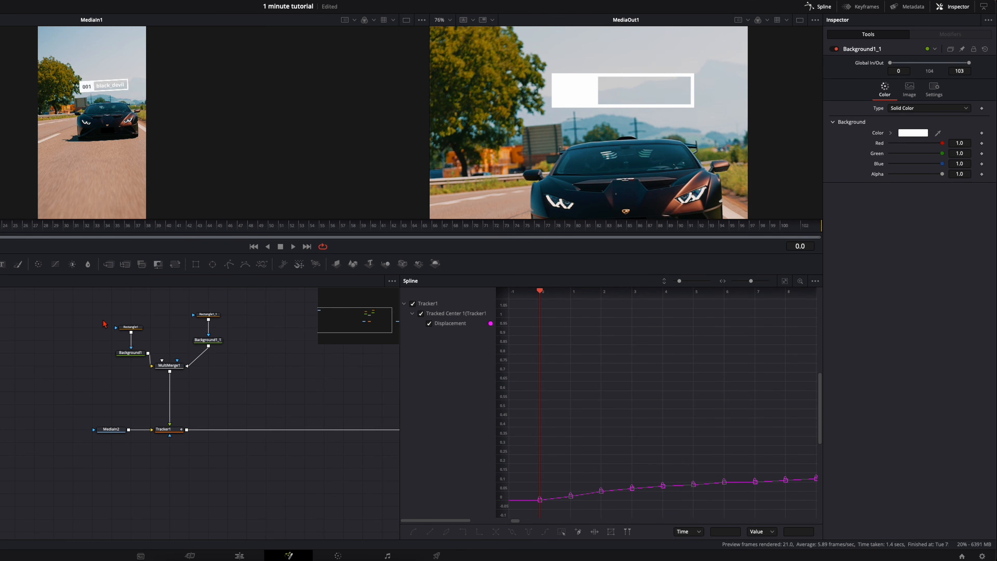
{"action": "left_click_drag", "start_coordinate": [2, 268], "coordinate": [170, 366]}
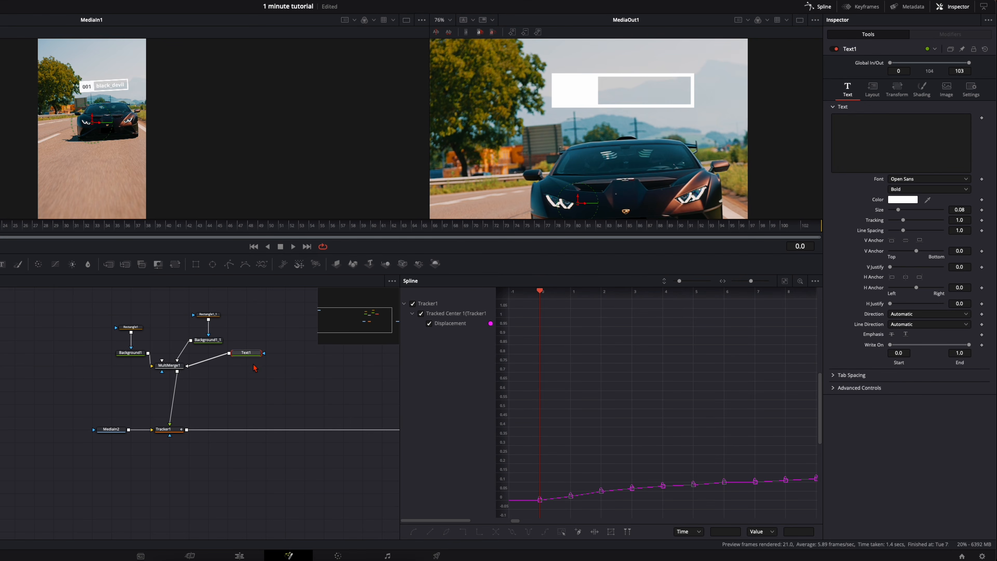
{"action": "scroll", "coordinate": [249, 357], "scroll_direction": "down", "scroll_amount": 1}
{"action": "left_click", "coordinate": [849, 143]}
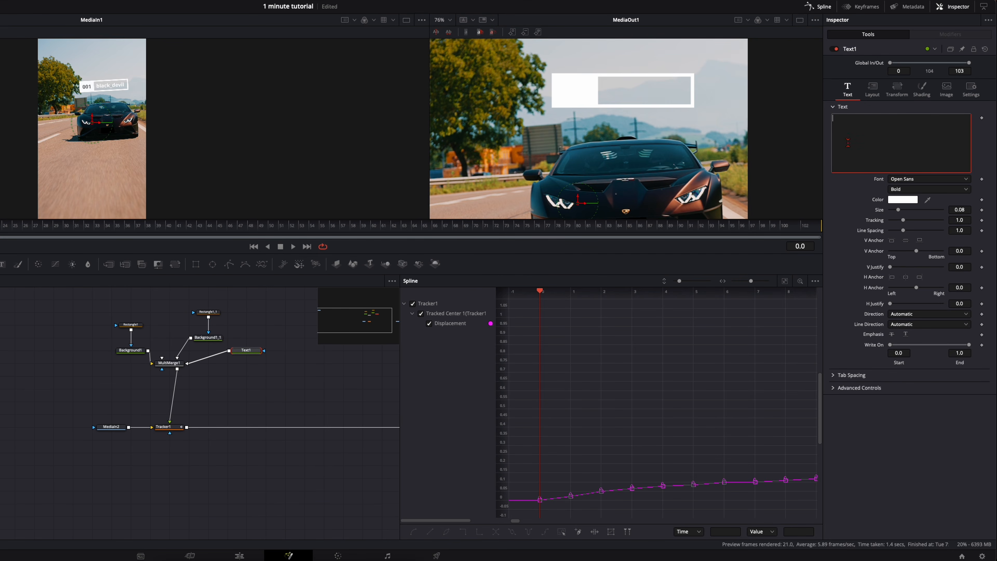
{"action": "type", "text": "001"}
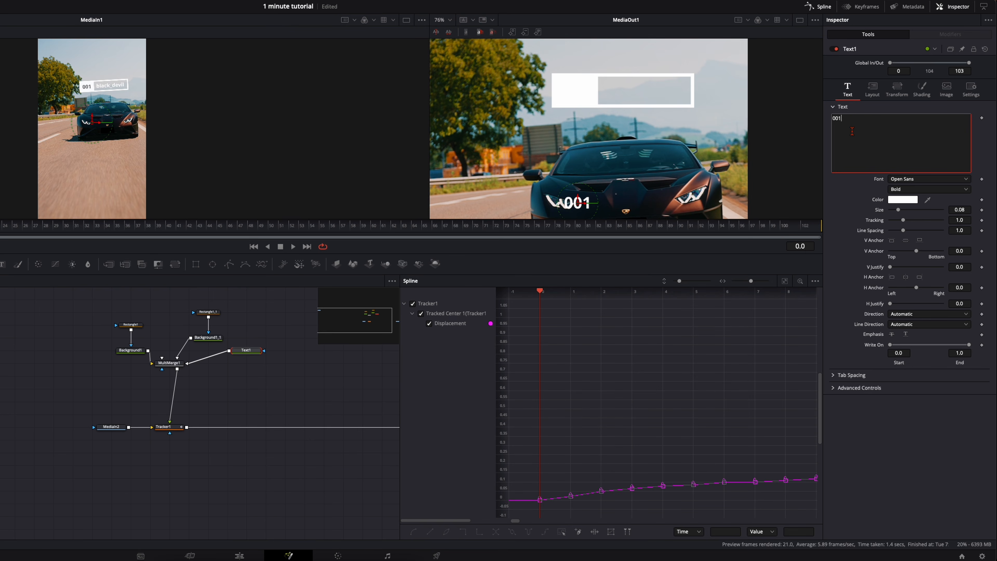
- Format the 001 text in grey Bureau Agency FB and move it onto the solid white block
{"action": "left_click", "coordinate": [913, 181]}
{"action": "left_click", "coordinate": [911, 179]}
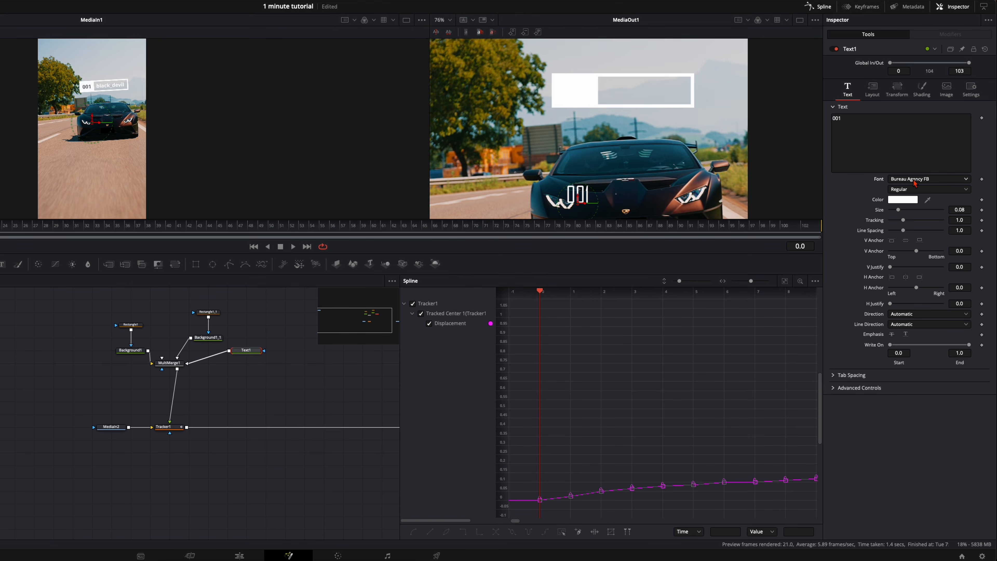
{"action": "left_click", "coordinate": [890, 201]}
{"action": "left_click_drag", "start_coordinate": [800, 191], "coordinate": [786, 191]}
{"action": "key", "text": "Return"}
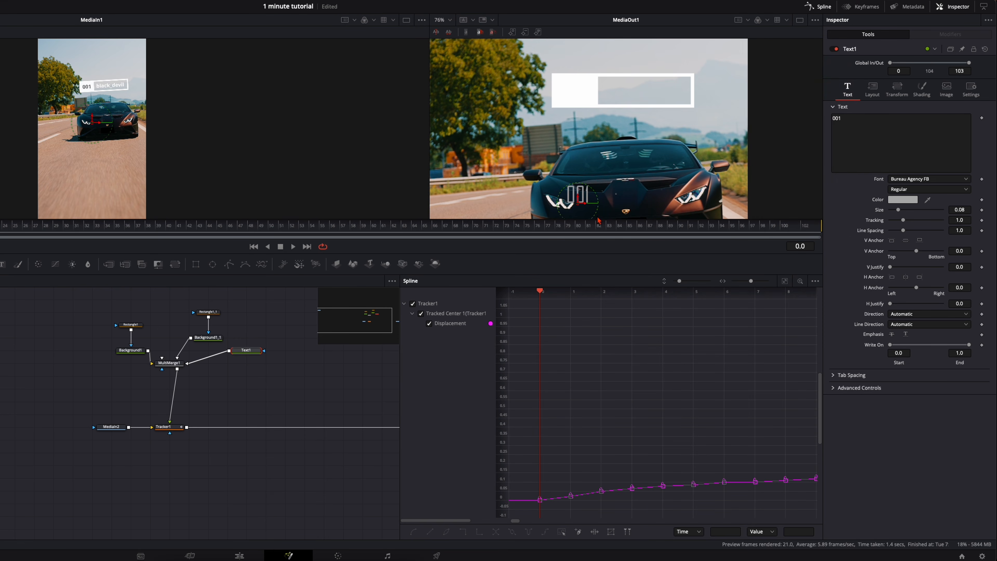
{"action": "left_click_drag", "start_coordinate": [579, 204], "coordinate": [574, 101]}
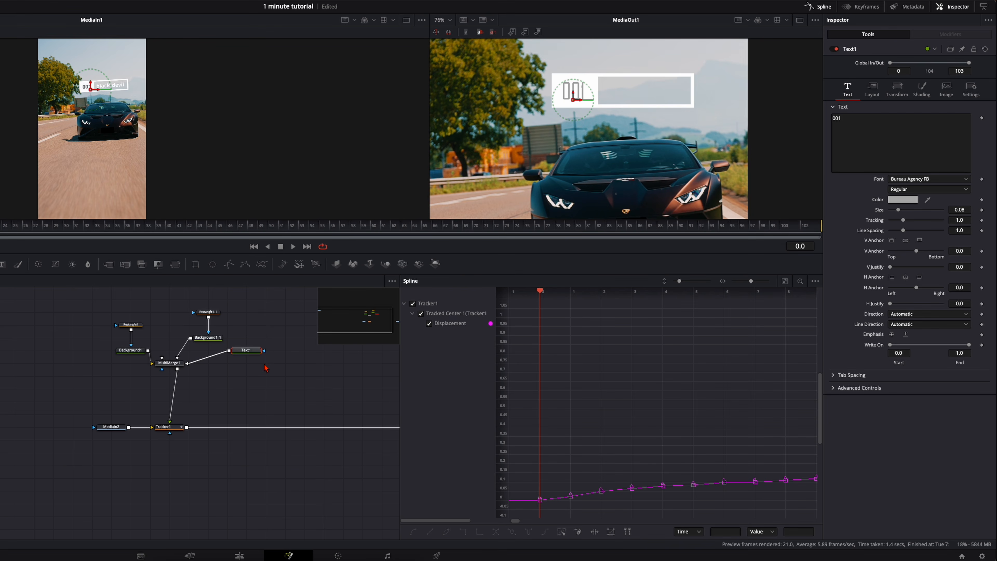
- Duplicate the 001 text node, removing the extra Merge, and connect the copy to MultiMerge1
{"action": "key", "text": "ctrl+v"}
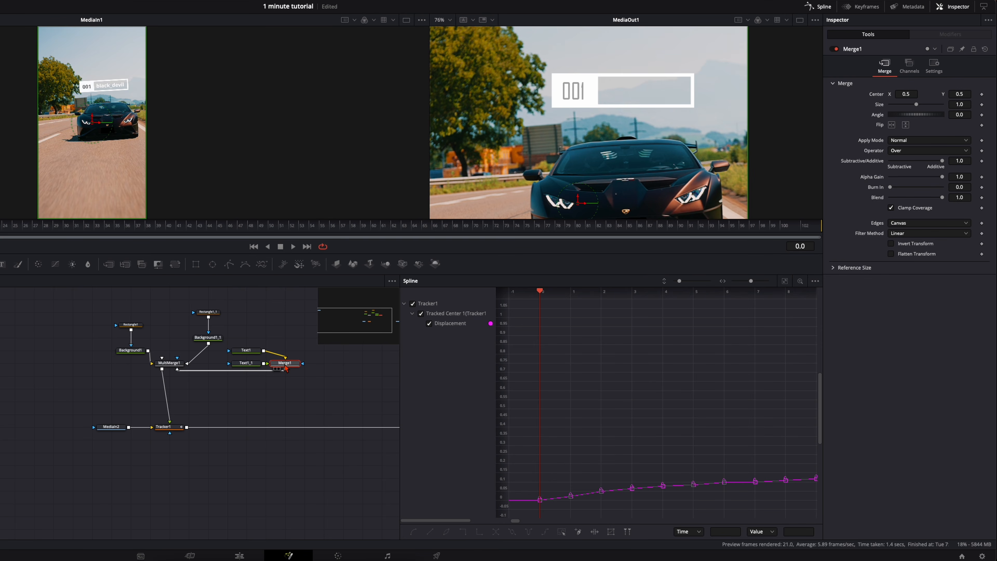
{"action": "key", "text": "Delete"}
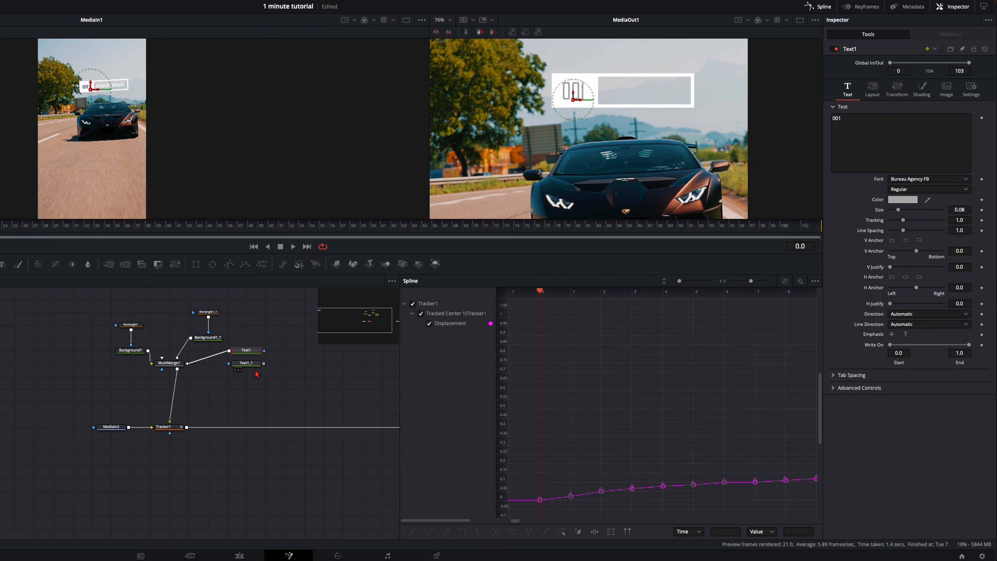
{"action": "left_click_drag", "start_coordinate": [264, 368], "coordinate": [176, 370]}
{"action": "left_click", "coordinate": [247, 364]}
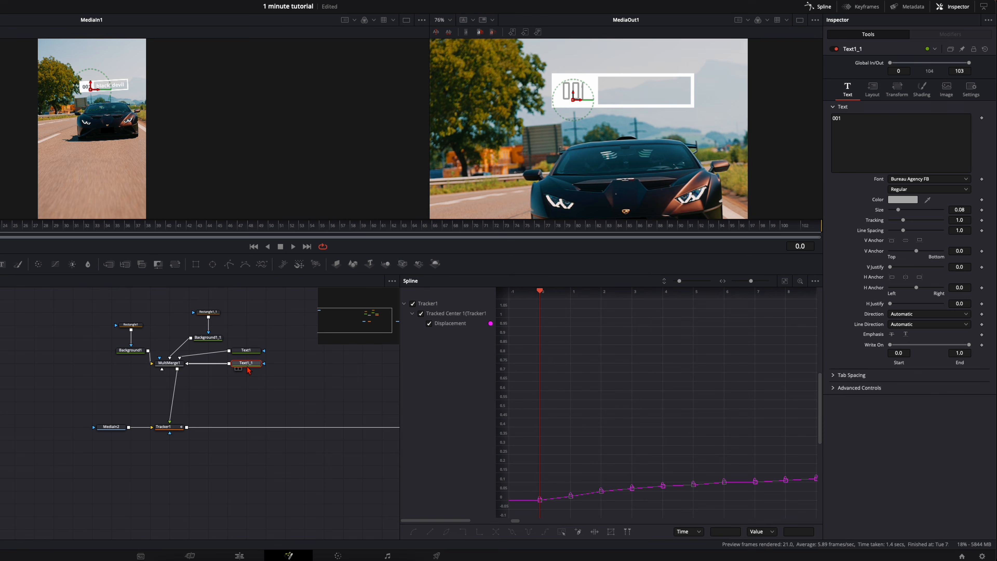
- Change the copied text to black_devil, colour it white and move it into the open part of the outlined bar
{"action": "left_click", "coordinate": [873, 145]}
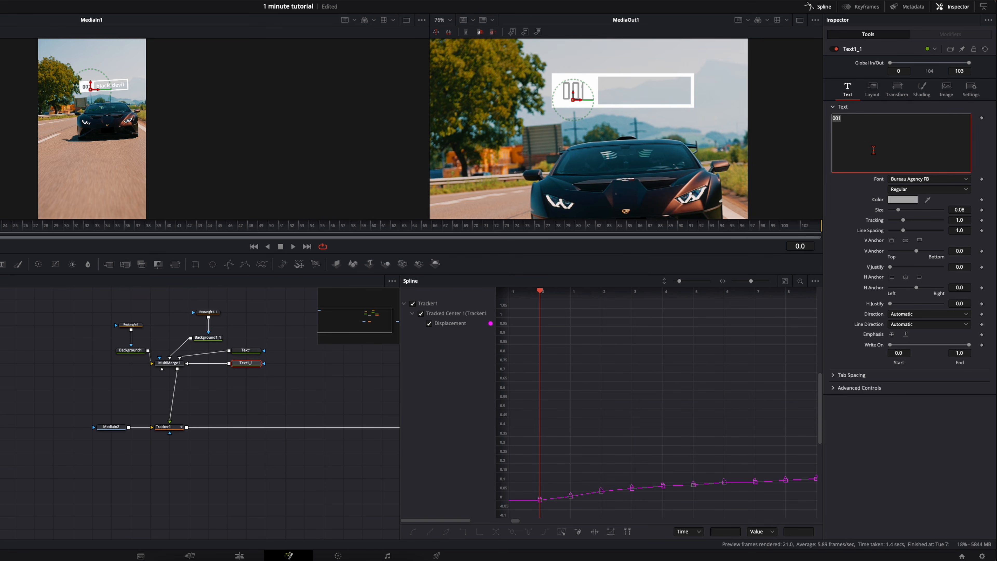
{"action": "type", "text": "black_devil"}
{"action": "left_click", "coordinate": [903, 199]}
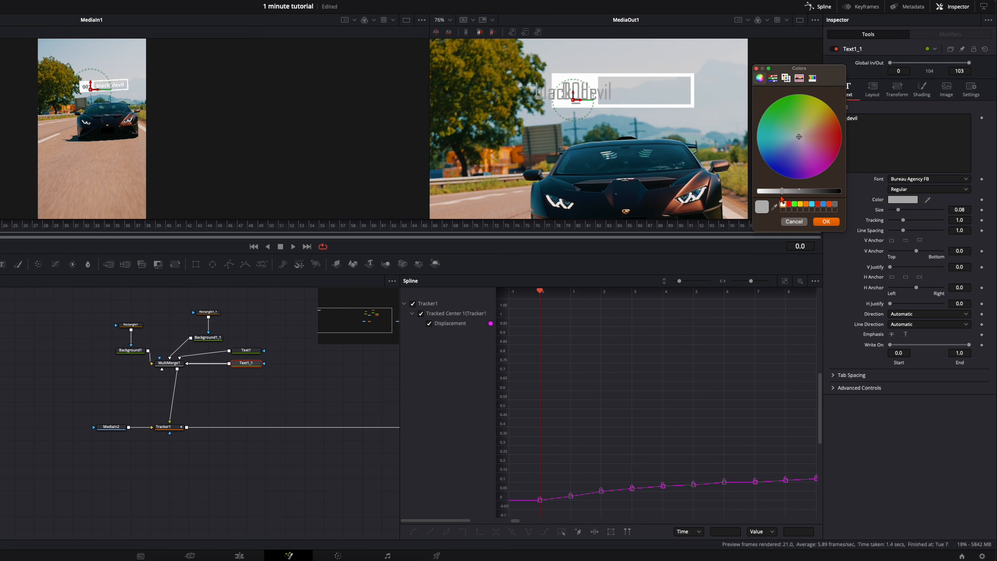
{"action": "left_click", "coordinate": [783, 204]}
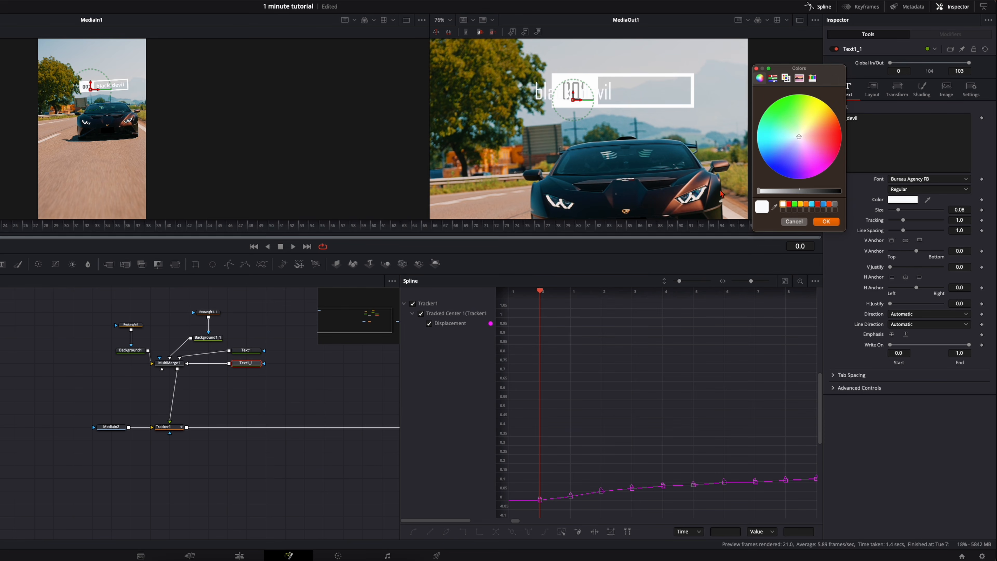
{"action": "left_click", "coordinate": [826, 222]}
{"action": "left_click_drag", "start_coordinate": [581, 102], "coordinate": [645, 95]}
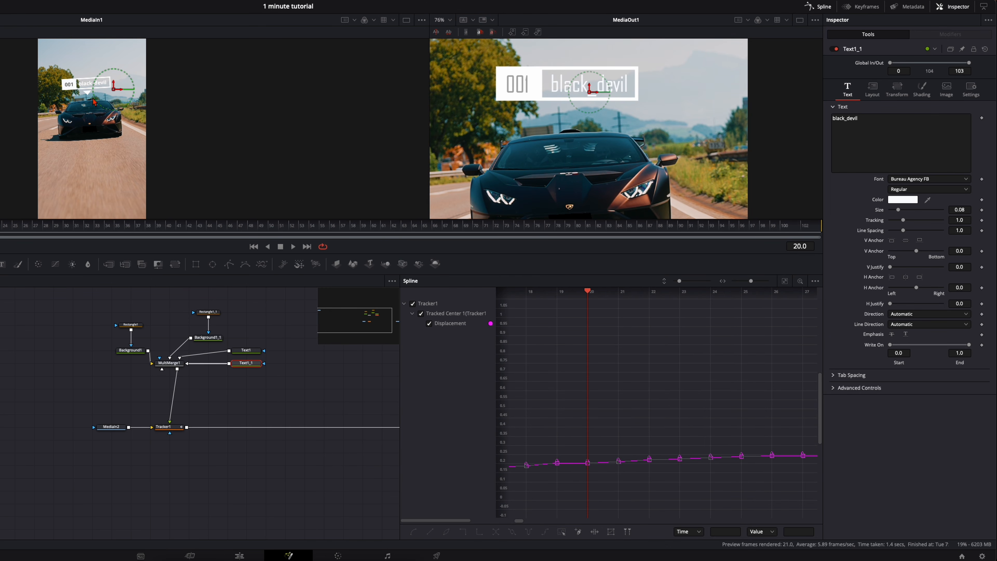
- Add a new Background node connected to MultiMerge1 and set its colour to white
{"action": "left_click", "coordinate": [172, 329]}
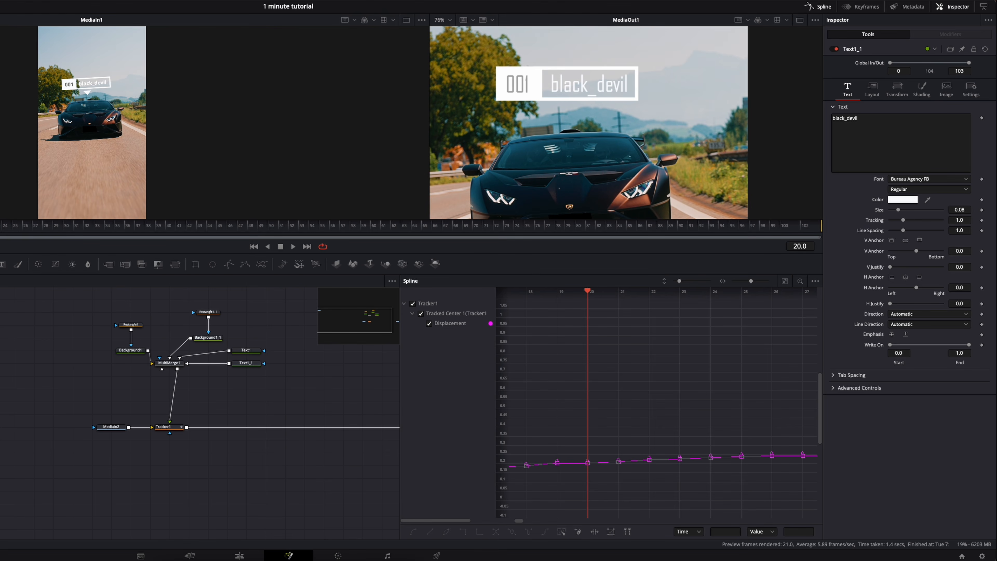
{"action": "left_click_drag", "start_coordinate": [0, 264], "coordinate": [161, 369]}
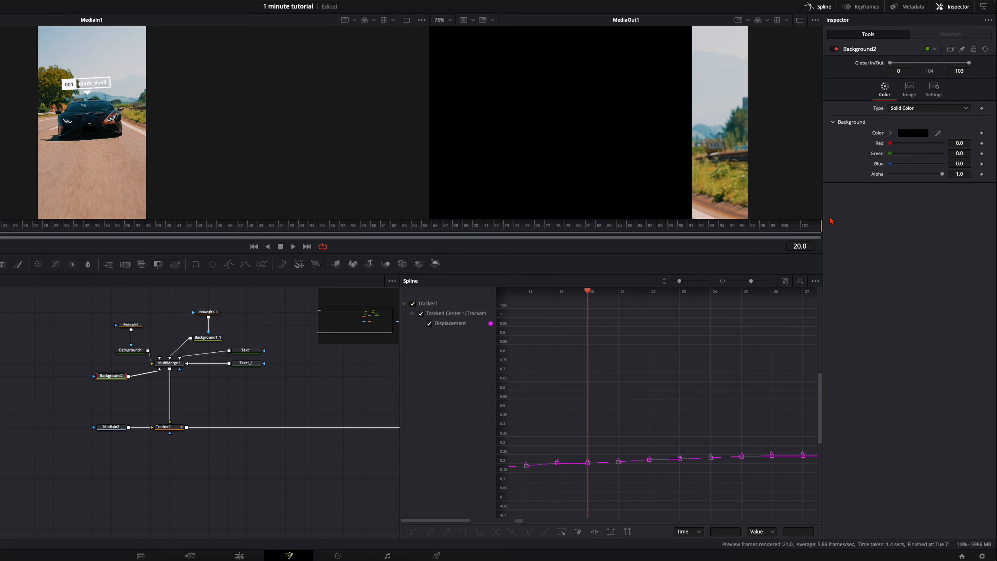
{"action": "left_click", "coordinate": [916, 136]}
{"action": "left_click", "coordinate": [783, 204]}
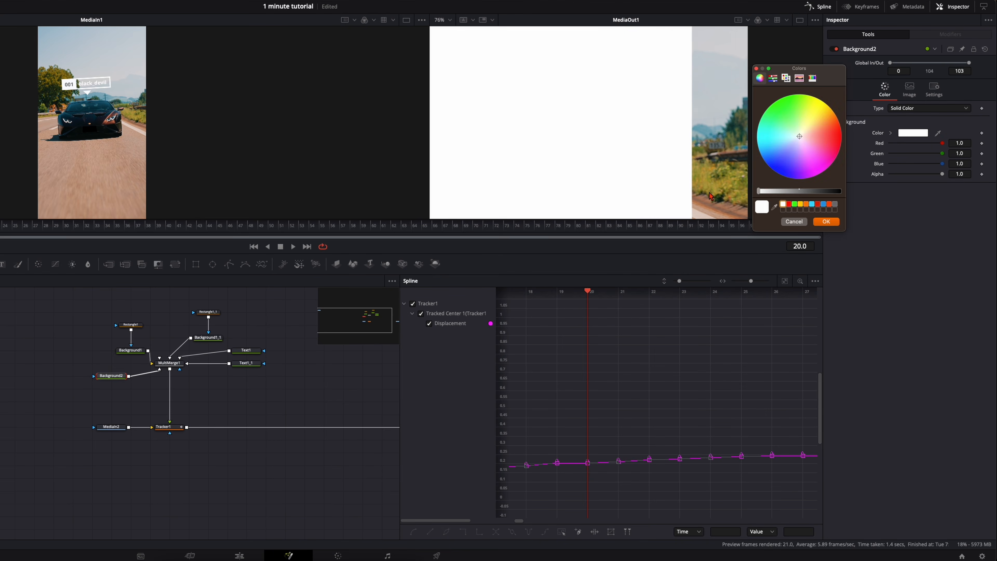
{"action": "left_click", "coordinate": [831, 222]}
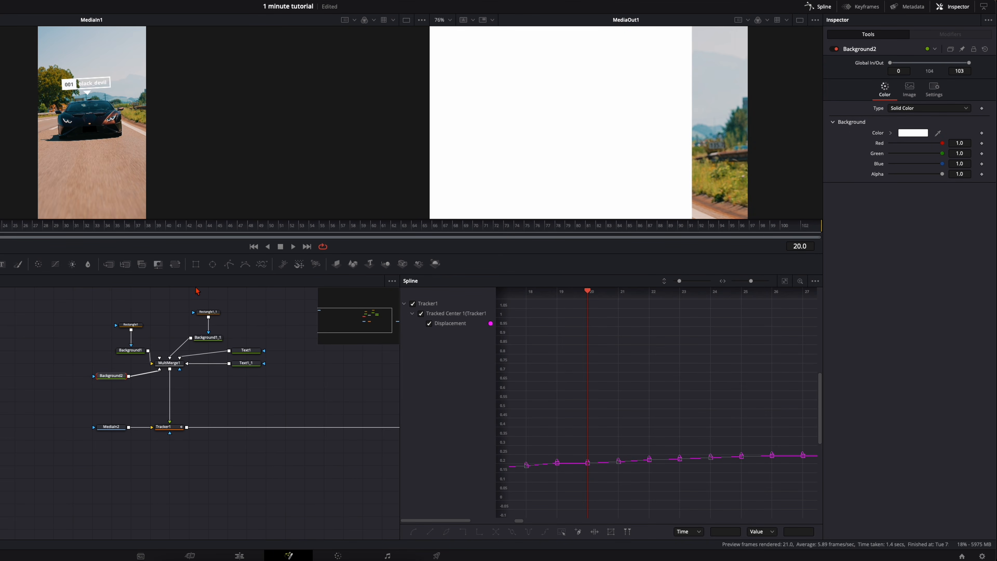
- Mask Background2 with a Polygon drawn as a small downward-pointing triangle just below the label bar
{"action": "left_click", "coordinate": [229, 264]}
{"action": "left_click_drag", "start_coordinate": [103, 363], "coordinate": [65, 364]}
{"action": "left_click", "coordinate": [556, 106]}
{"action": "left_click_drag", "start_coordinate": [575, 106], "coordinate": [580, 107]}
{"action": "left_click", "coordinate": [569, 118]}
{"action": "left_click", "coordinate": [556, 105]}
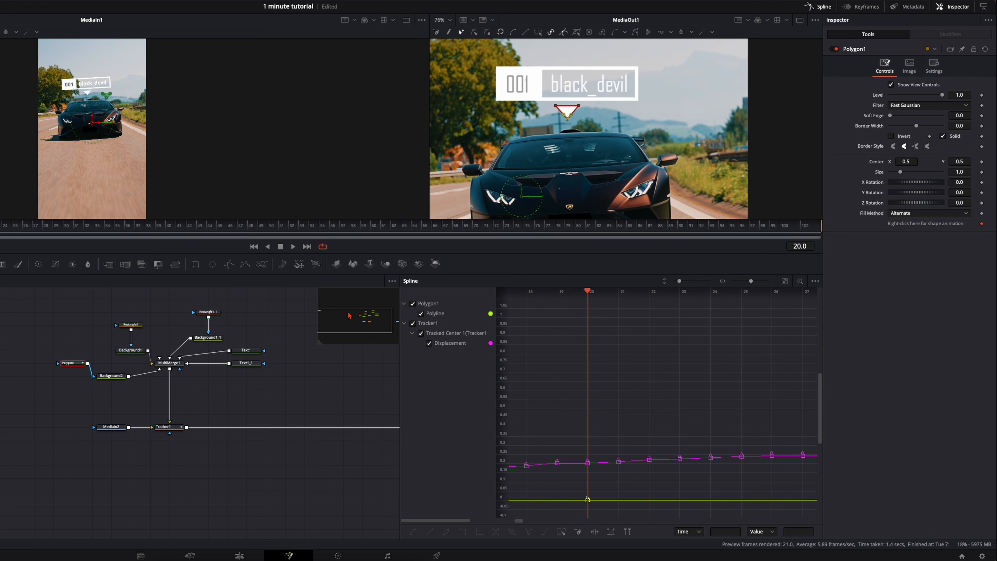
- Insert a DVE node between MultiMerge1 and Tracker1, with rotation order XYZ and a Z rotation of 4.2
{"action": "scroll", "coordinate": [564, 185], "scroll_direction": "down", "scroll_amount": 3}
{"action": "left_click_drag", "start_coordinate": [437, 236], "coordinate": [703, 233]}
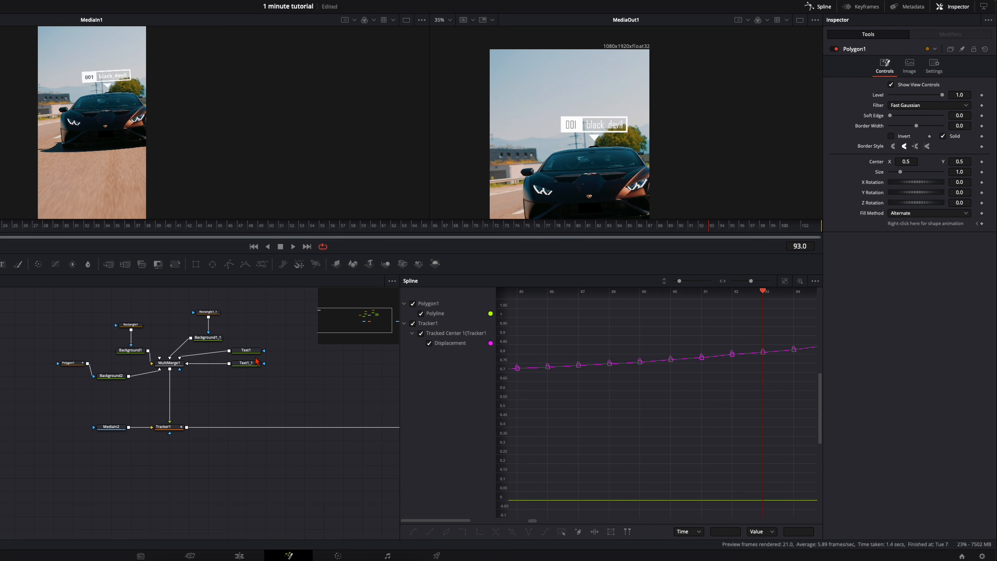
{"action": "left_click", "coordinate": [172, 367]}
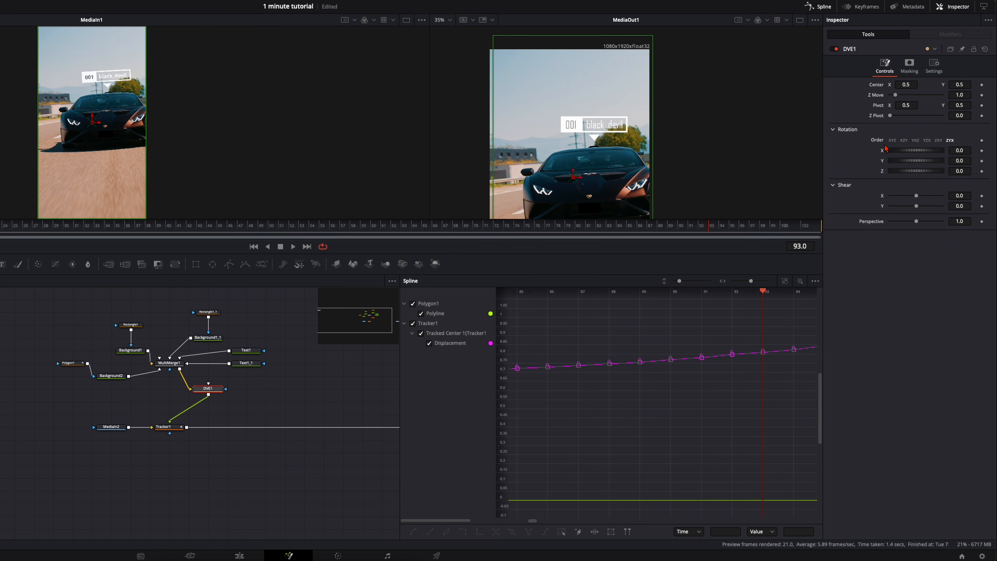
{"action": "left_click", "coordinate": [893, 141]}
{"action": "left_click_drag", "start_coordinate": [960, 171], "coordinate": [969, 170]}
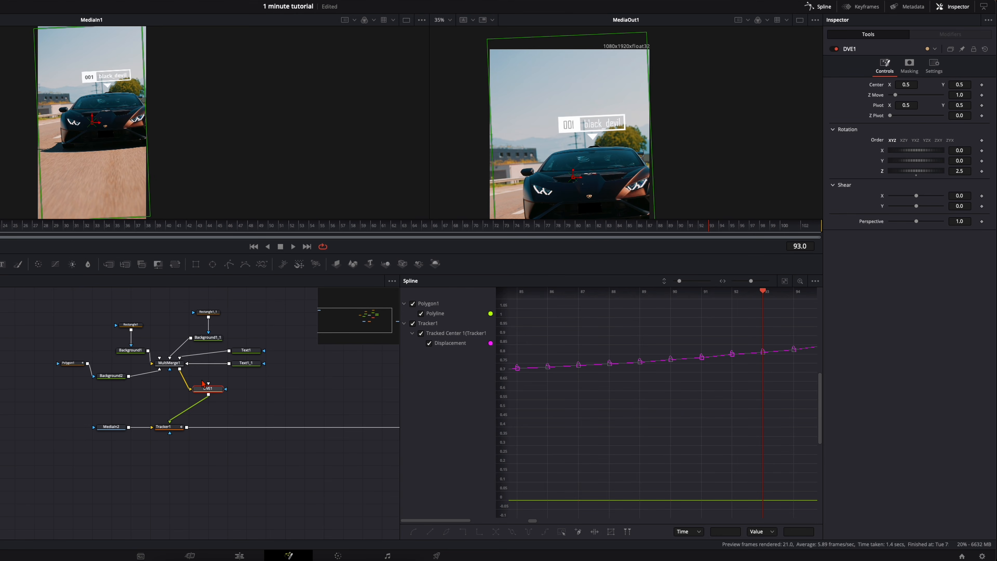
{"action": "left_click_drag", "start_coordinate": [203, 384], "coordinate": [164, 384]}
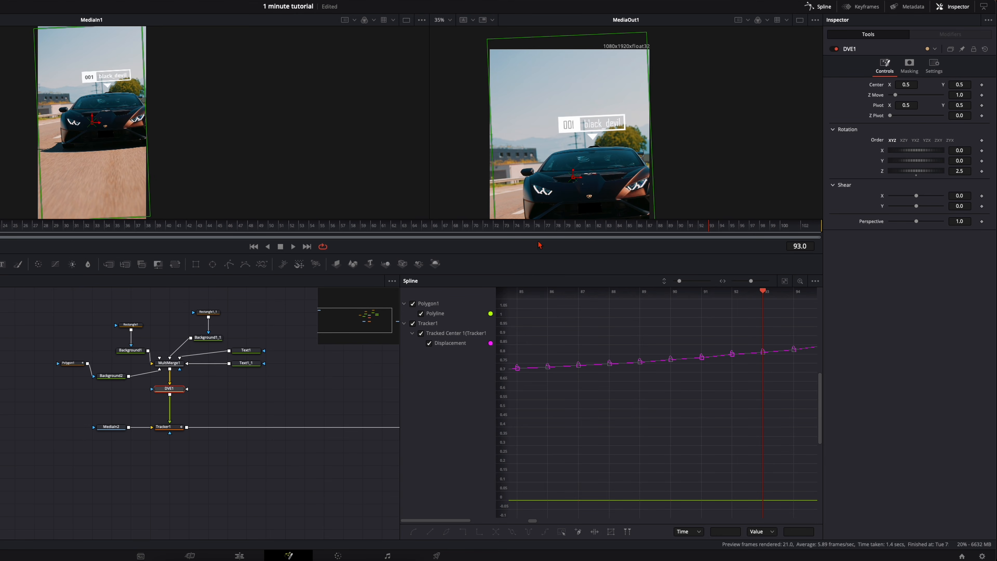
{"action": "left_click_drag", "start_coordinate": [960, 173], "coordinate": [968, 171]}
- Reposition the label over the car by setting the DVE1 center to X 0.519 and Y 0.493
{"action": "left_click_drag", "start_coordinate": [606, 230], "coordinate": [230, 232]}
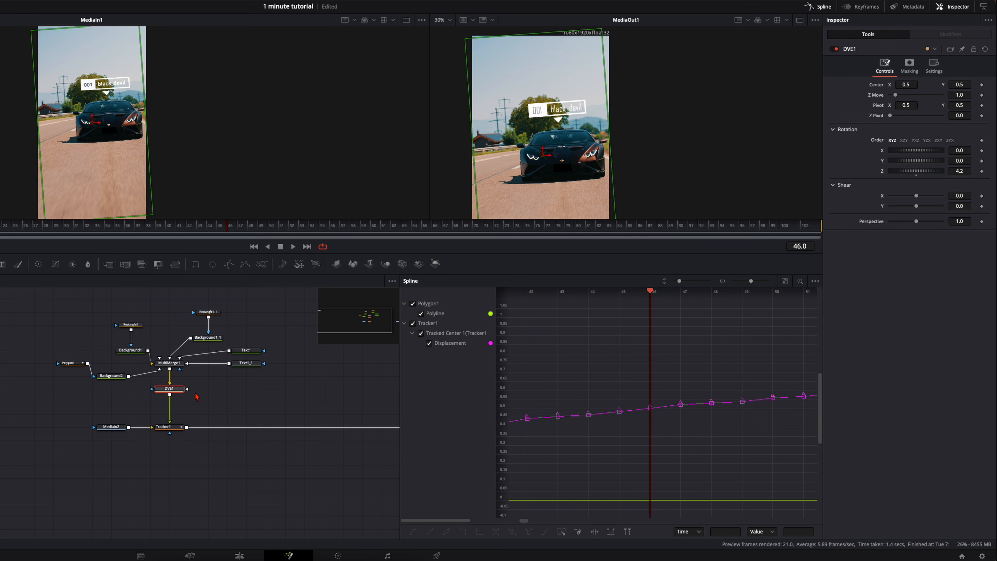
{"action": "left_click_drag", "start_coordinate": [906, 85], "coordinate": [913, 85]}
{"action": "left_click_drag", "start_coordinate": [600, 226], "coordinate": [192, 221]}
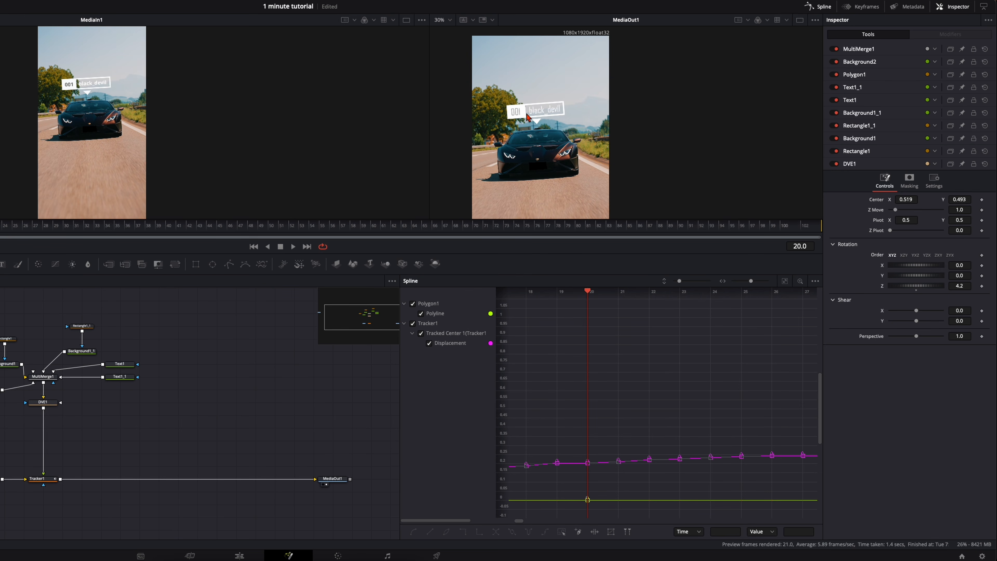
- Move Background2 away from MultiMerge1 and add a Transform node after it
{"action": "left_click", "coordinate": [81, 390]}
{"action": "left_click_drag", "start_coordinate": [169, 396], "coordinate": [133, 400]}
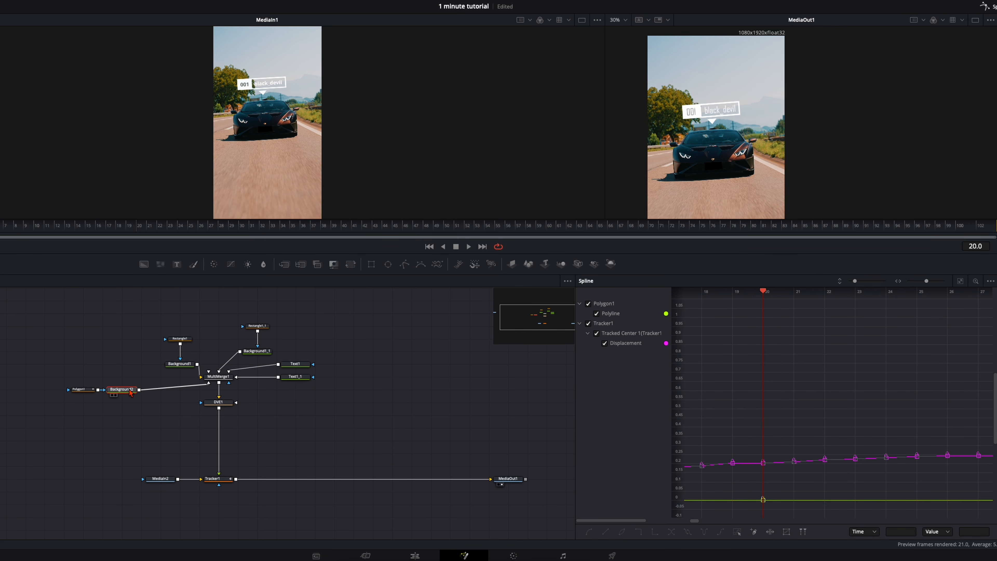
{"action": "key", "text": "shift+space"}
{"action": "type", "text": "trans"}
{"action": "key", "text": "Return"}
- Keyframe the Transform1 center at frame 15, then set its center Y to 0.536 at frame 5
{"action": "left_click_drag", "start_coordinate": [0, 229], "coordinate": [89, 232]}
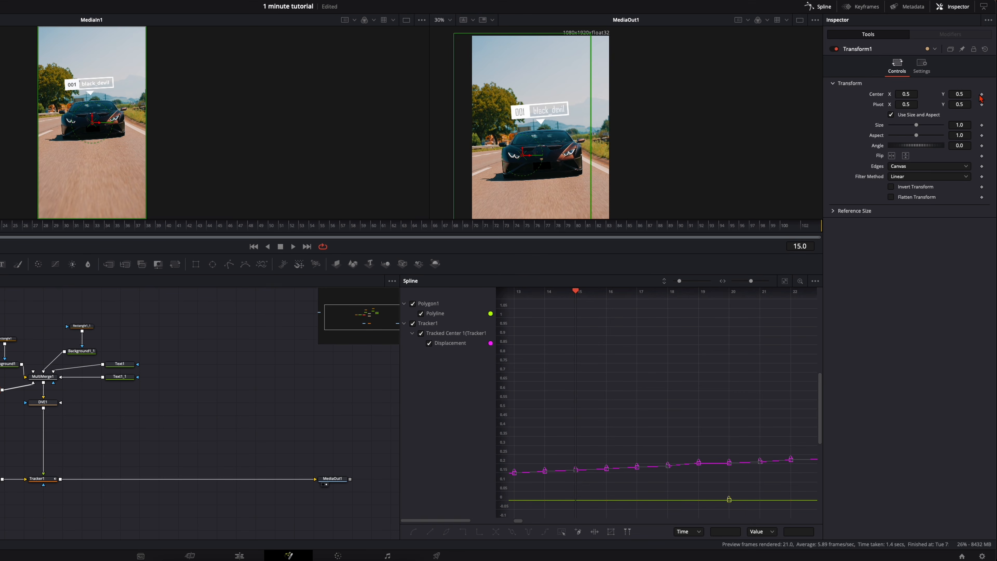
{"action": "left_click", "coordinate": [982, 95]}
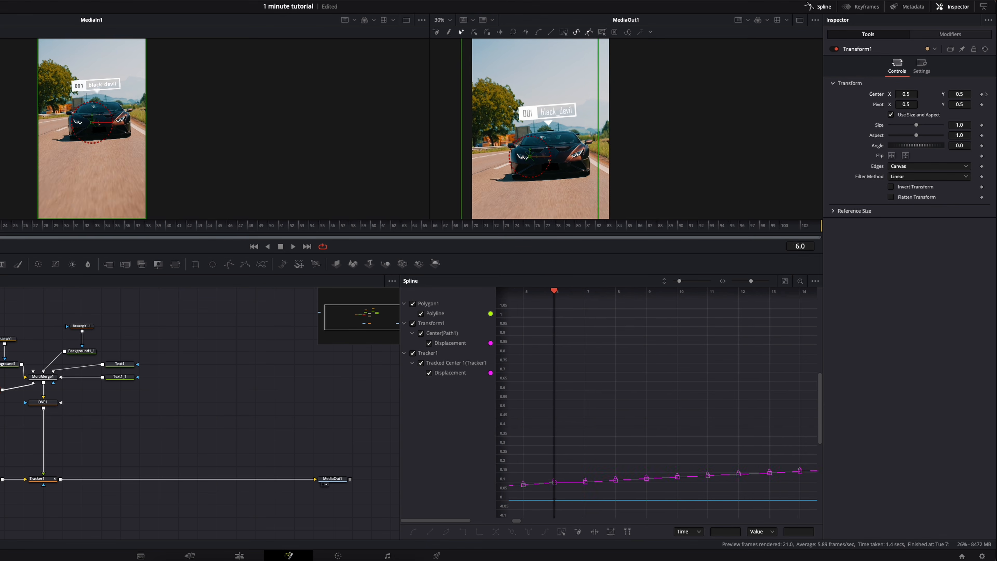
{"action": "left_click_drag", "start_coordinate": [958, 94], "coordinate": [971, 94]}
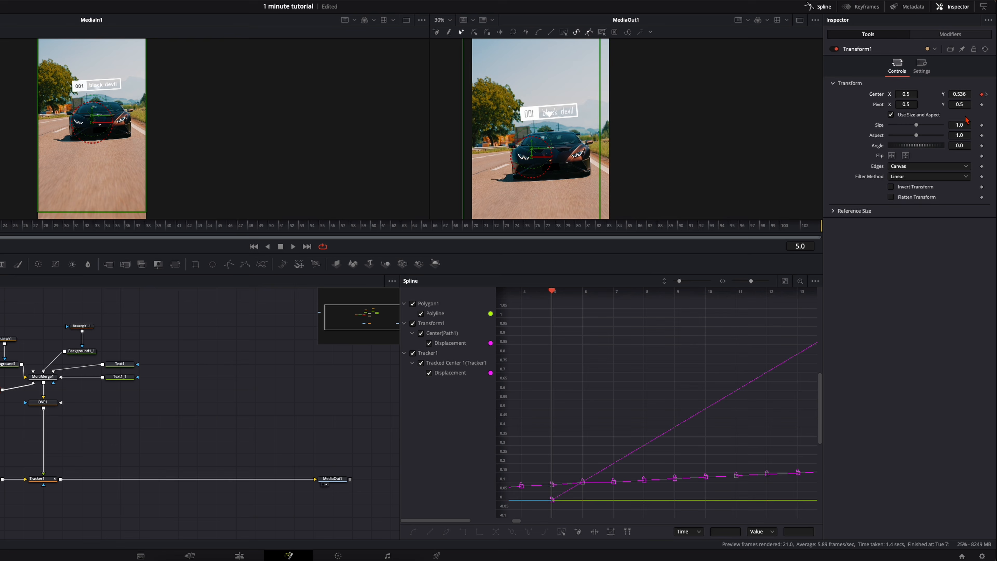
- Keyframe the Transform1 size at 1.0 on frame 5 and 0.0 on frame 4, then step forward through the animation
{"action": "left_click", "coordinate": [982, 126]}
{"action": "key", "text": "Left"}
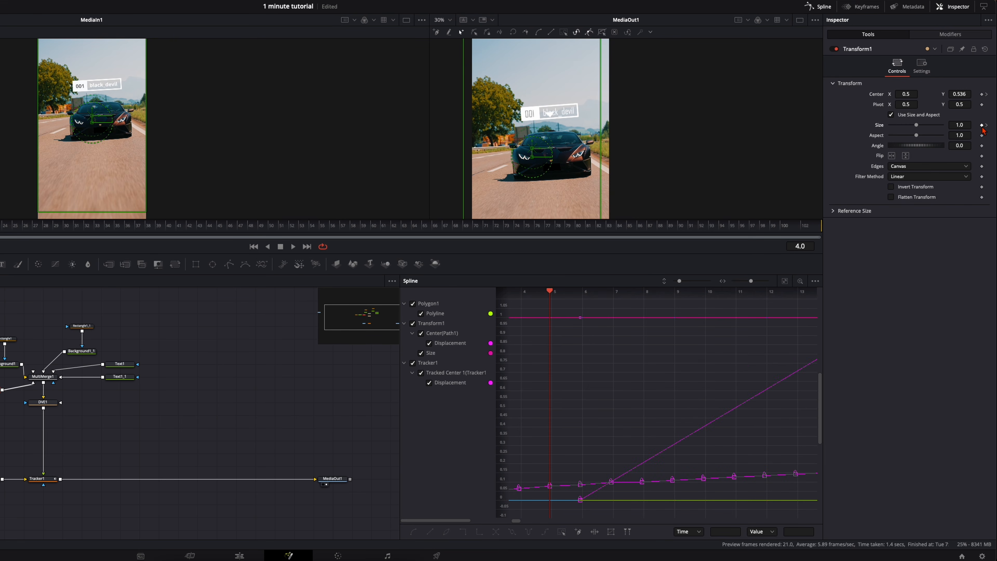
{"action": "left_click_drag", "start_coordinate": [918, 126], "coordinate": [840, 129]}
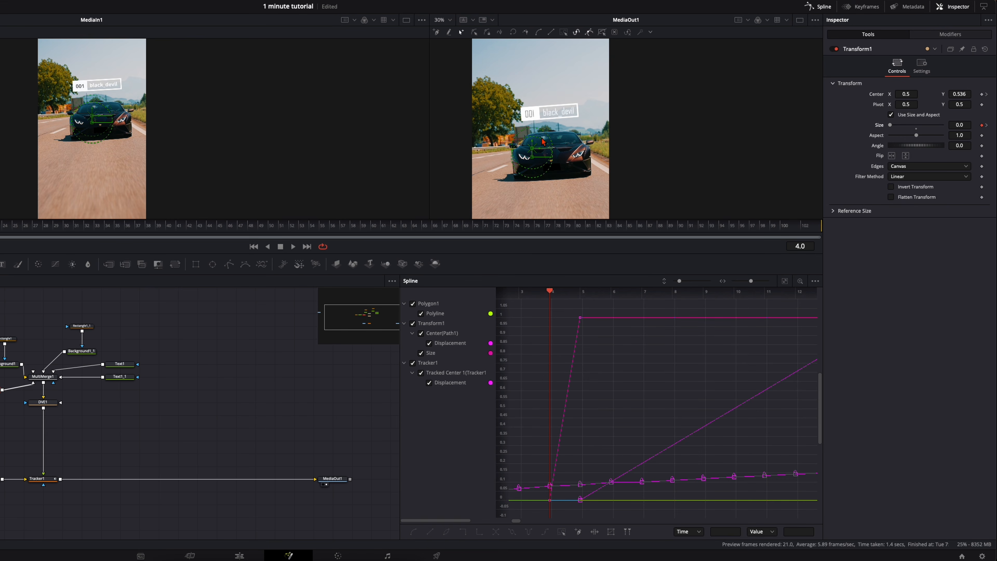
{"action": "key", "text": "Right"}
{"action": "key", "text": "Right"}
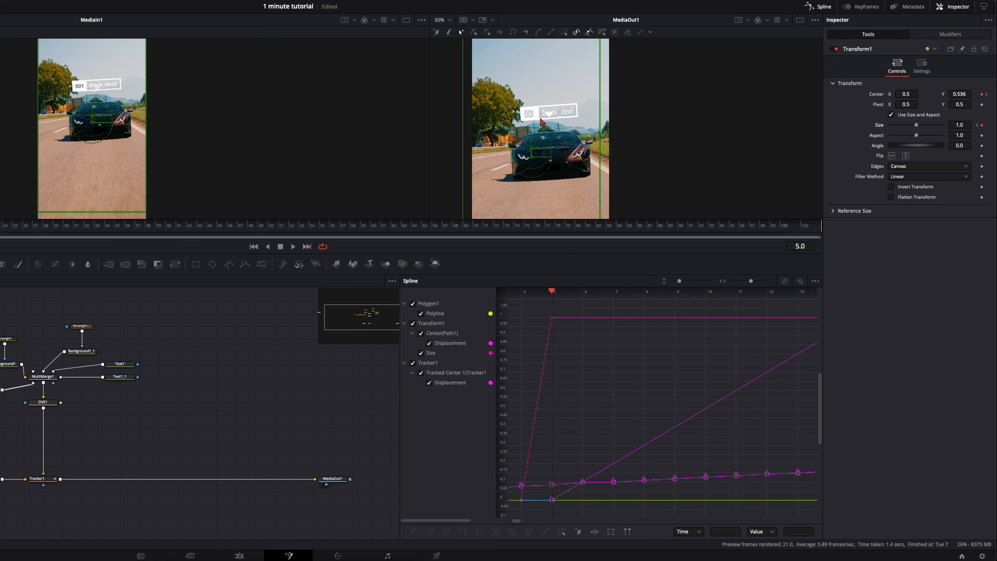
{"action": "key", "text": "Right"}
{"action": "key", "text": "Right"}
{"action": "key", "text": "Right"}
{"action": "key", "text": "Right"}
{"action": "key", "text": "Right"}
{"action": "key", "text": "Right"}
{"action": "key", "text": "Right"}
{"action": "key", "text": "Right"}
{"action": "key", "text": "Right"}
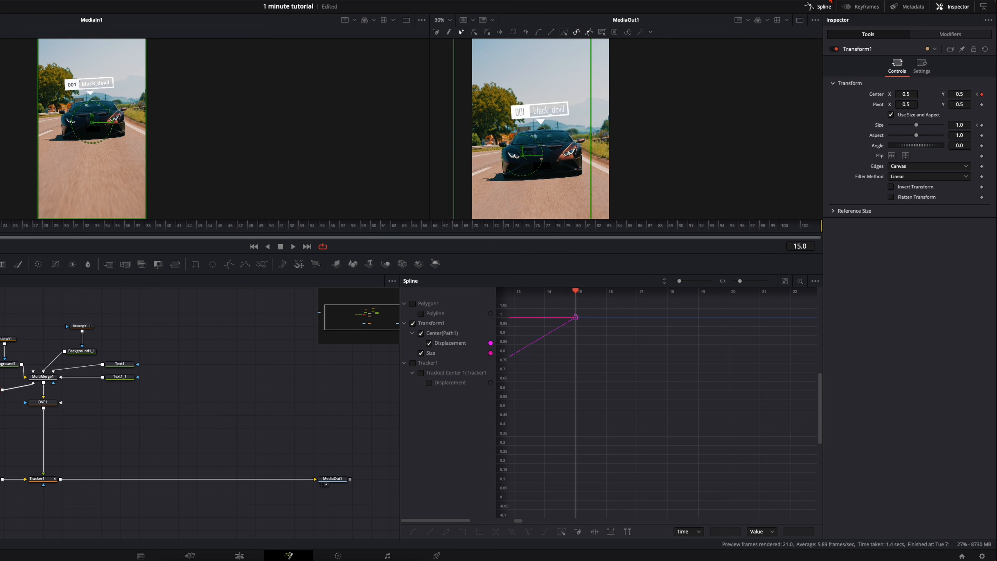
- Widen the spline graph, fit the Transform1 curves in it and hide the Size curve
{"action": "left_click", "coordinate": [824, 6]}
{"action": "left_click", "coordinate": [825, 6]}
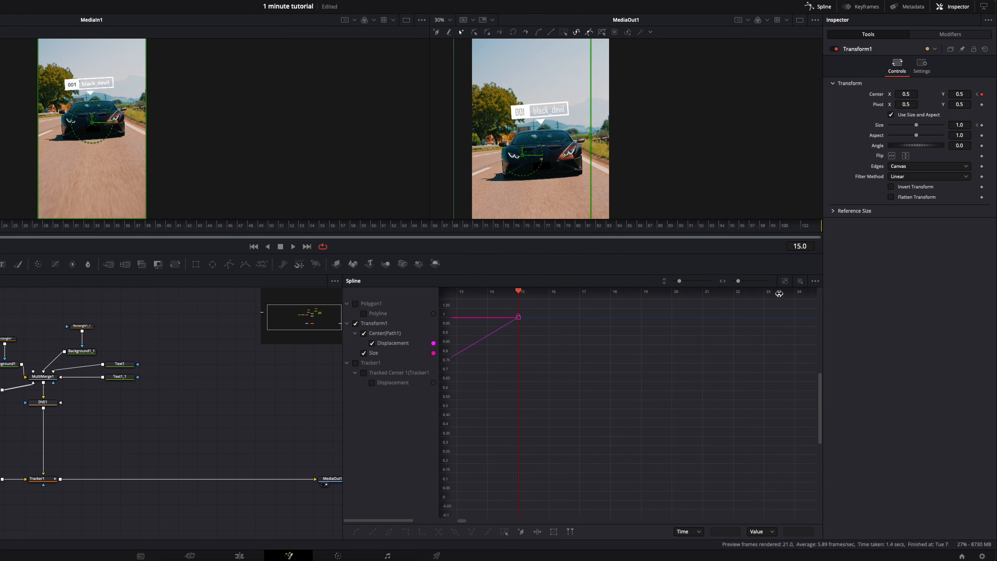
{"action": "left_click", "coordinate": [785, 281]}
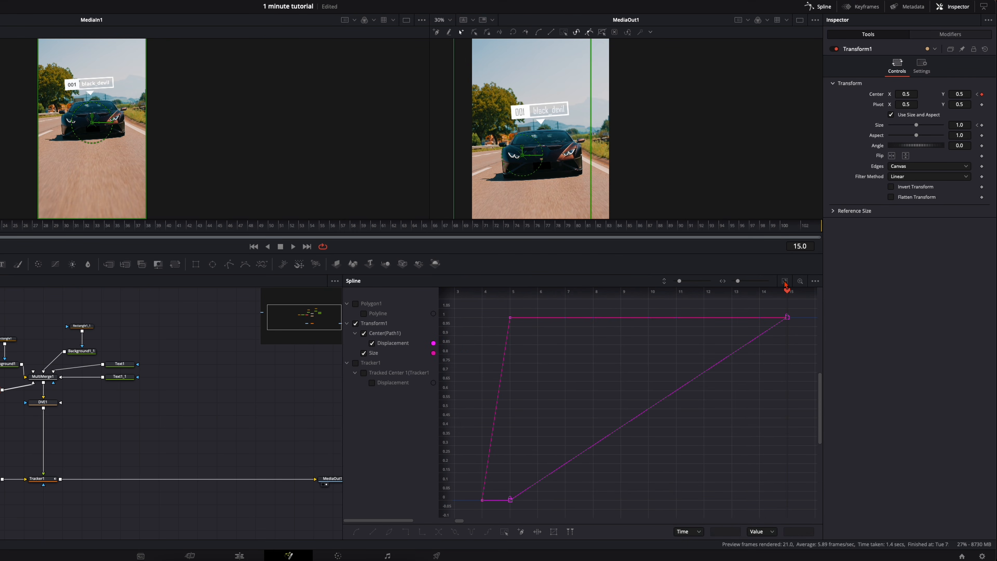
{"action": "left_click", "coordinate": [363, 353]}
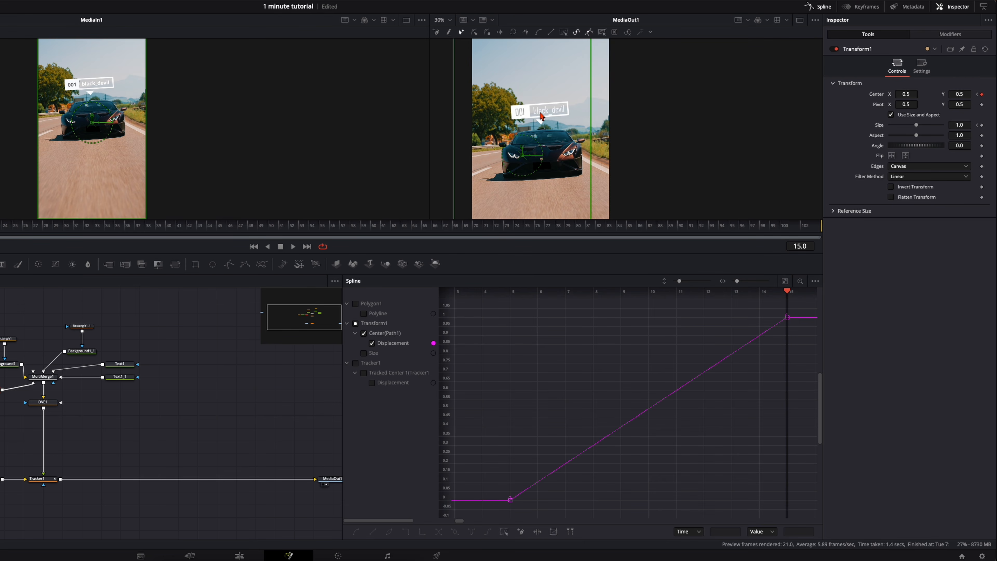
- Smooth the Displacement keyframes and shape the curve into a steep start with a slight overshoot and soft ending, then play it
{"action": "key", "text": "ctrl+a"}
{"action": "key", "text": "shift+s"}
{"action": "left_click_drag", "start_coordinate": [602, 500], "coordinate": [561, 362]}
{"action": "left_click_drag", "start_coordinate": [629, 372], "coordinate": [610, 387]}
{"action": "left_click_drag", "start_coordinate": [542, 377], "coordinate": [543, 333]}
{"action": "left_click_drag", "start_coordinate": [588, 368], "coordinate": [575, 315]}
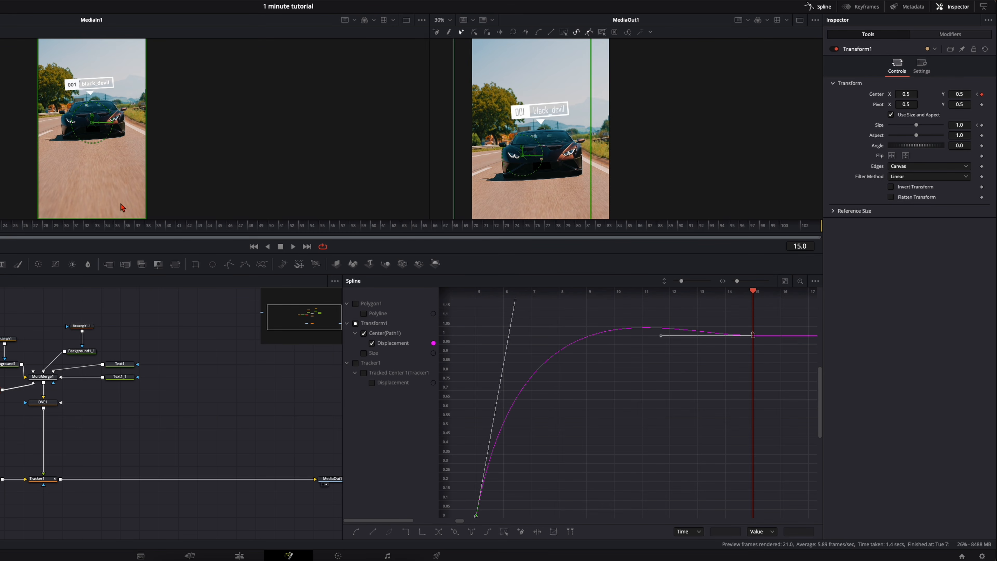
{"action": "key", "text": "space"}
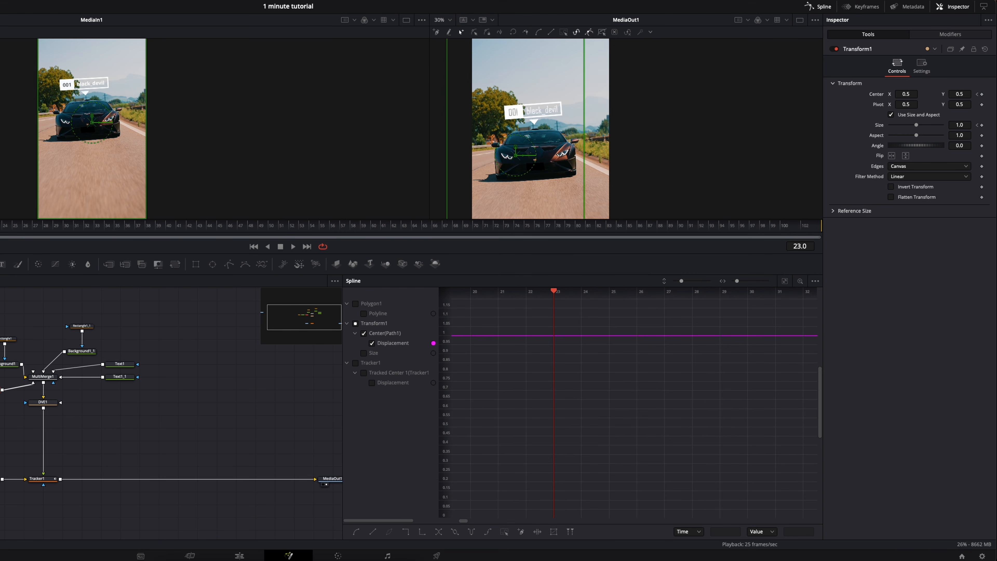
- Enable motion blur on Transform1 with quality 10 and a shutter angle of 360
{"action": "left_click", "coordinate": [922, 65]}
{"action": "left_click", "coordinate": [891, 171]}
{"action": "left_click_drag", "start_coordinate": [900, 180], "coordinate": [991, 192]}
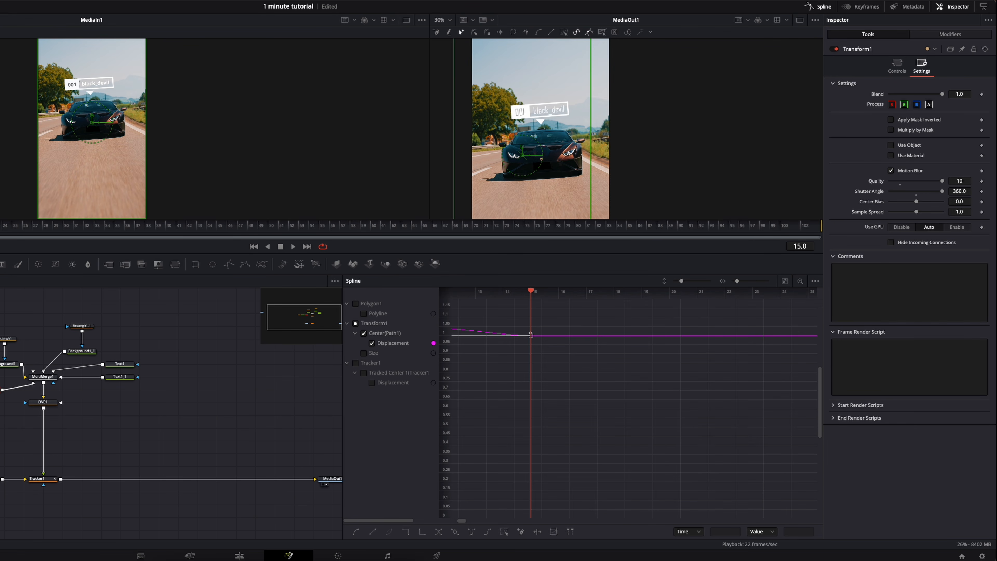
- Move MultiMerge1 with its input nodes away from DVE1 and disconnect it from both Transform1 and DVE1
{"action": "left_click_drag", "start_coordinate": [267, 312], "coordinate": [447, 343]}
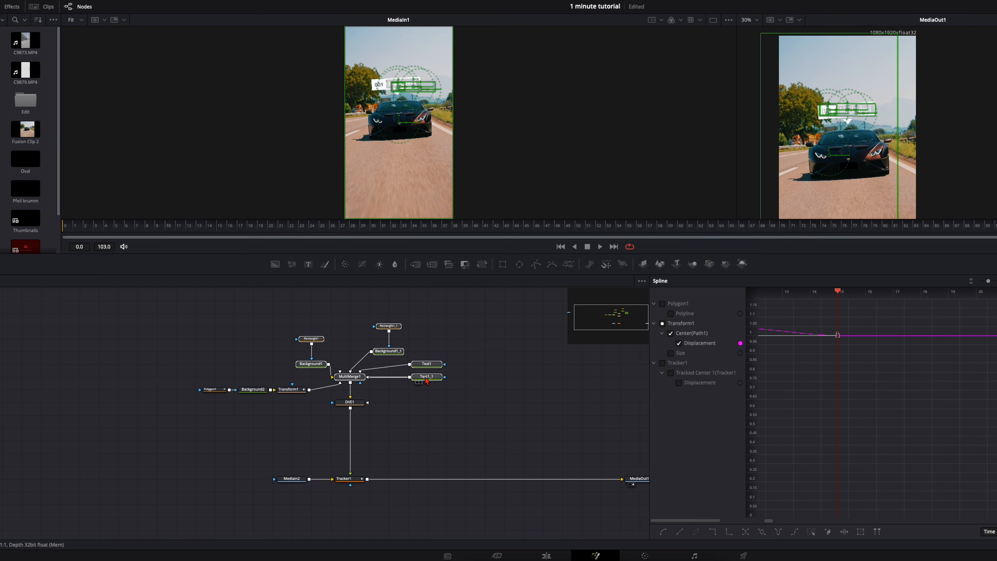
{"action": "left_click", "coordinate": [399, 384]}
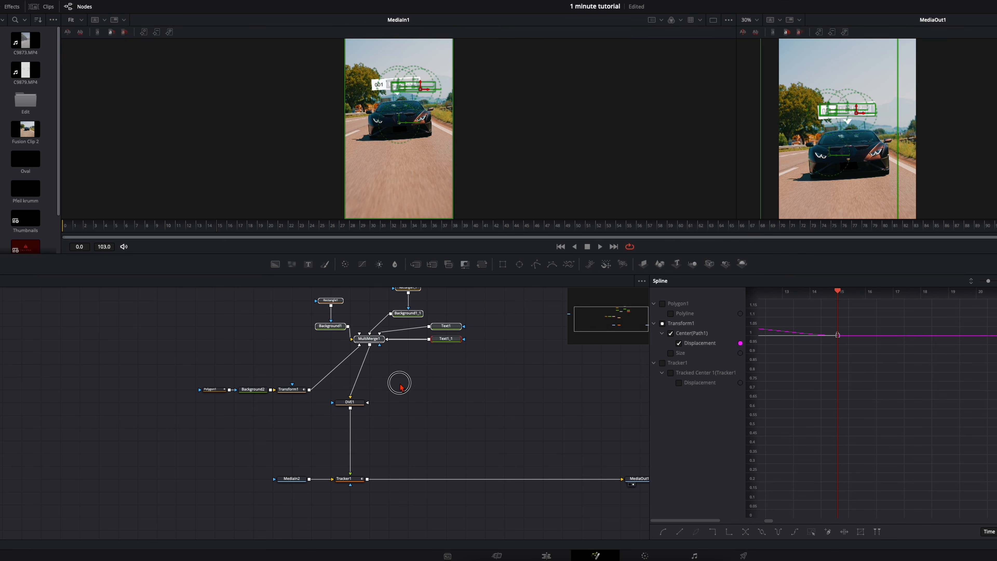
{"action": "left_click", "coordinate": [355, 353]}
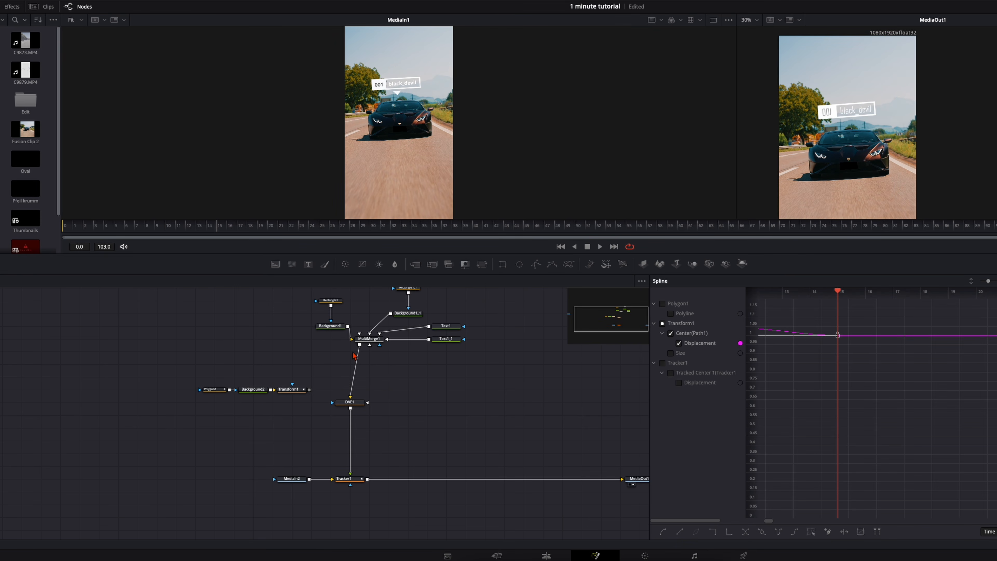
{"action": "left_click", "coordinate": [352, 395]}
- Add a second MultiMerge node before DVE1, fed by Transform1, and connect the MultiMerge1 output to it
{"action": "left_click_drag", "start_coordinate": [433, 267], "coordinate": [351, 398]}
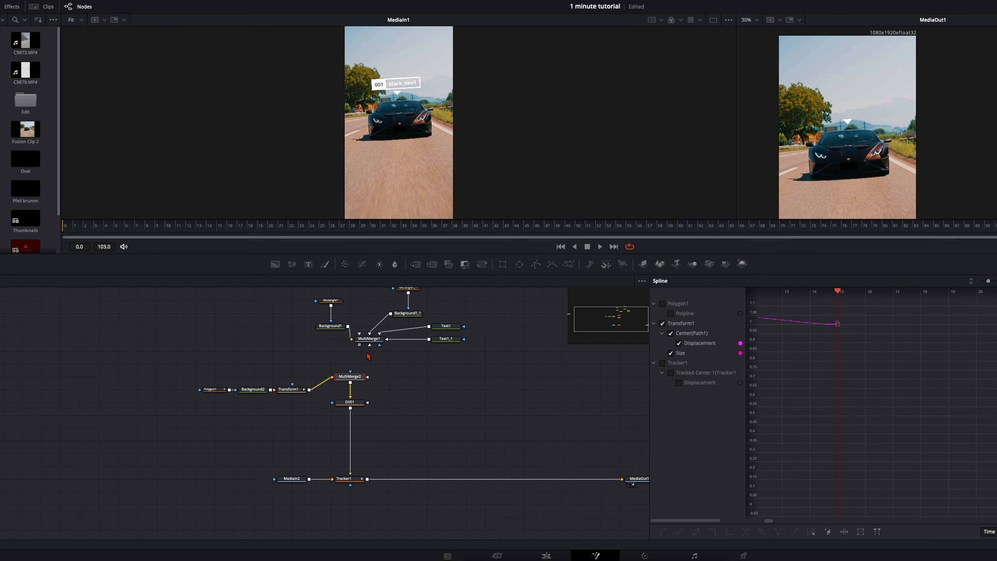
{"action": "left_click_drag", "start_coordinate": [359, 345], "coordinate": [355, 376]}
{"action": "scroll", "coordinate": [336, 356], "scroll_direction": "up", "scroll_amount": 1}
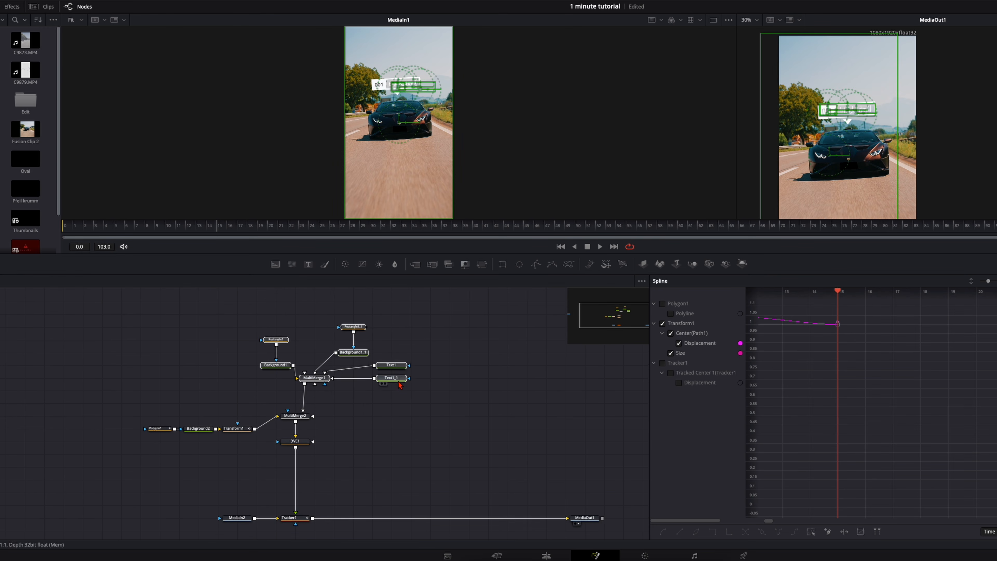
- Make room between the two MultiMerge nodes and insert a copy of Transform1 on the connection between MultiMerge1 and MultiMerge2
{"action": "left_click_drag", "start_coordinate": [397, 379], "coordinate": [397, 341]}
{"action": "left_click", "coordinate": [364, 378]}
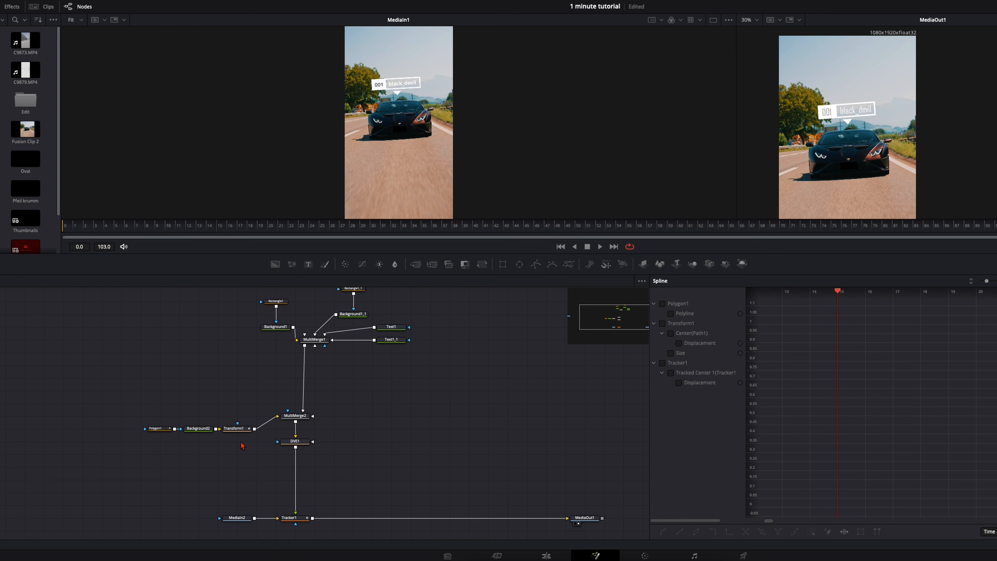
{"action": "left_click", "coordinate": [239, 431]}
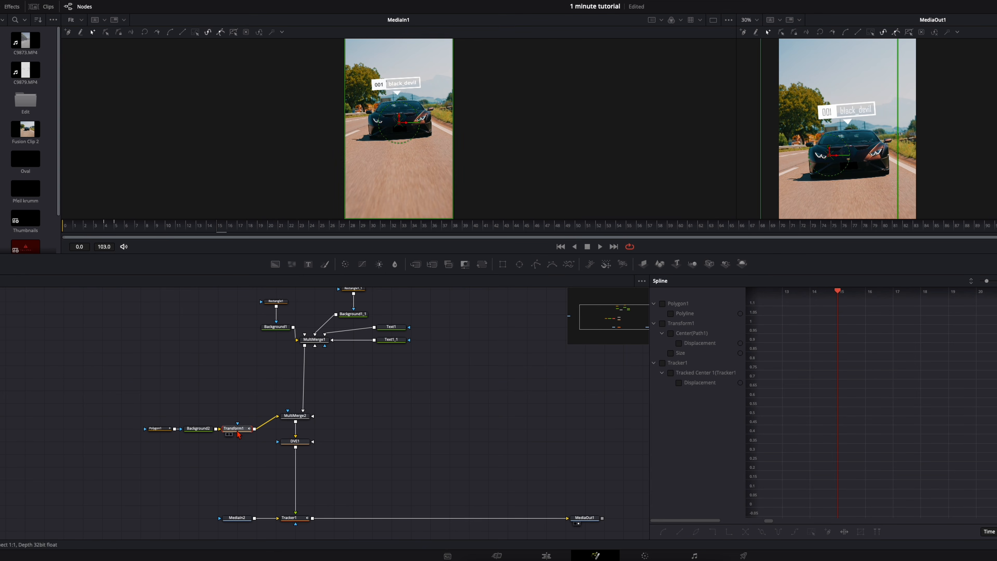
{"action": "left_click", "coordinate": [314, 340]}
{"action": "key", "text": "ctrl+v"}
{"action": "left_click_drag", "start_coordinate": [349, 343], "coordinate": [303, 369]}
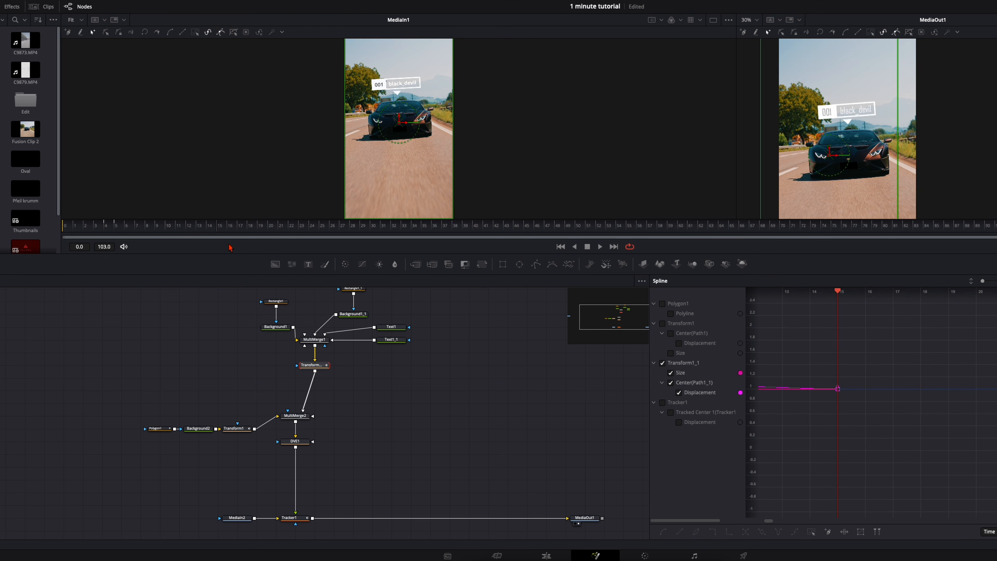
- Shift all Transform1_1 Size and Displacement keyframes in the spline so the label's entrance starts at frame 15, and play it
{"action": "left_click", "coordinate": [833, 282]}
{"action": "scroll", "coordinate": [666, 403], "scroll_direction": "down", "scroll_amount": 5}
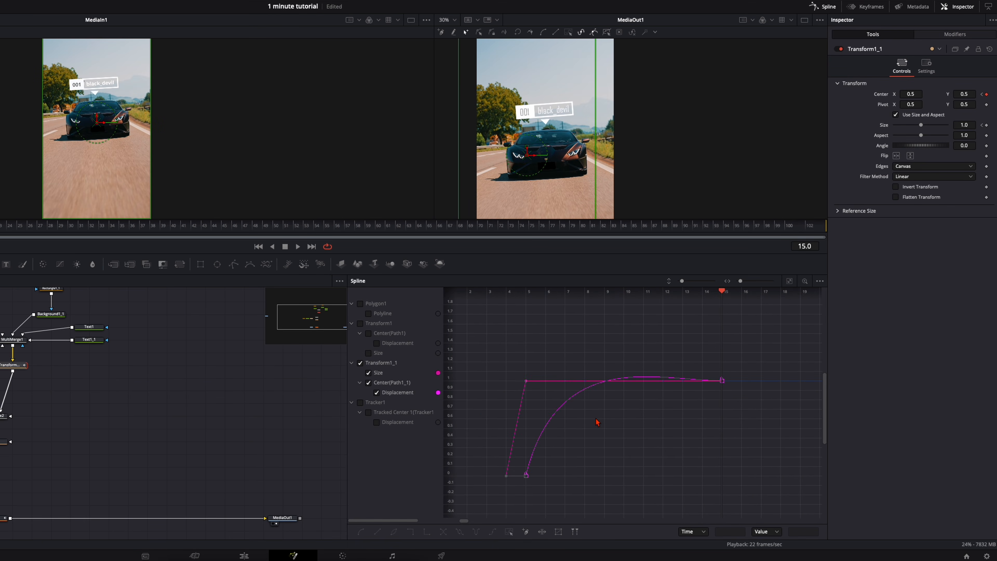
{"action": "left_click_drag", "start_coordinate": [507, 350], "coordinate": [688, 467]}
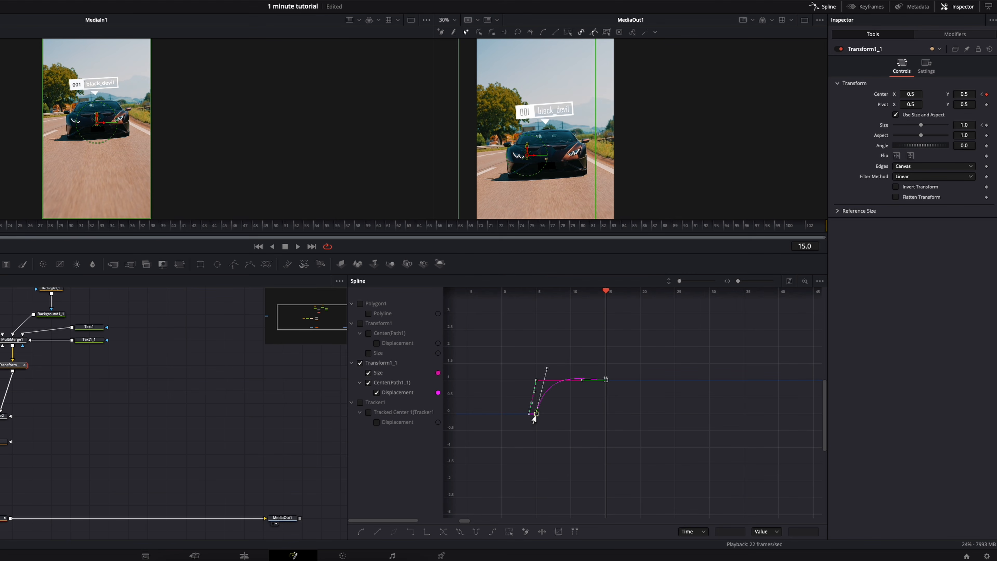
{"action": "left_click_drag", "start_coordinate": [534, 417], "coordinate": [592, 416]}
{"action": "mouse_move", "coordinate": [605, 415]}
{"action": "left_mouse_down"}
{"action": "mouse_move", "coordinate": [606, 401]}
{"action": "mouse_move", "coordinate": [598, 411]}
{"action": "mouse_move", "coordinate": [641, 410]}
{"action": "mouse_move", "coordinate": [612, 406]}
{"action": "mouse_move", "coordinate": [589, 413]}
{"action": "mouse_move", "coordinate": [615, 416]}
{"action": "mouse_move", "coordinate": [576, 420]}
{"action": "mouse_move", "coordinate": [603, 420]}
{"action": "left_mouse_up"}
{"action": "key", "text": "space"}
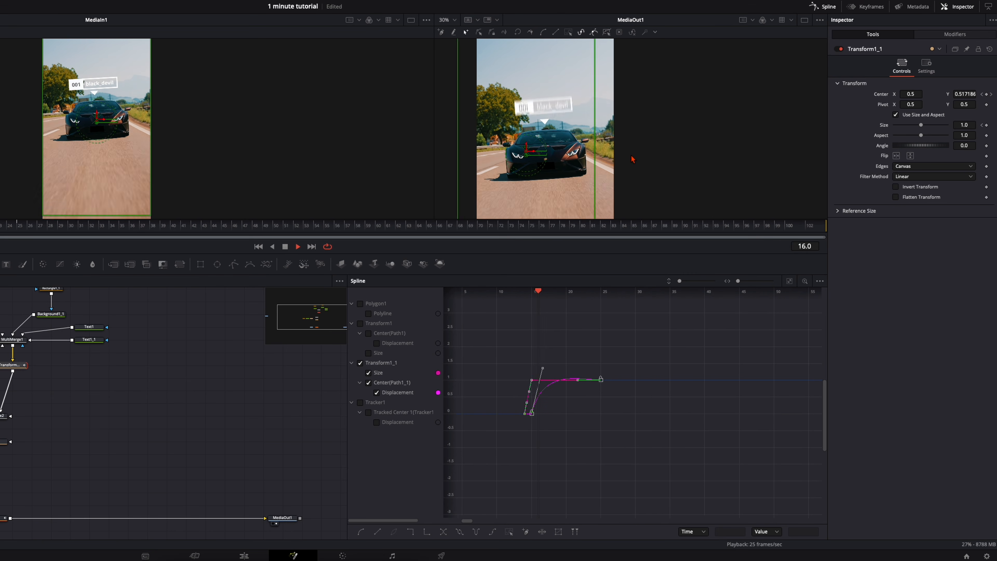
{"action": "key", "text": "space"}
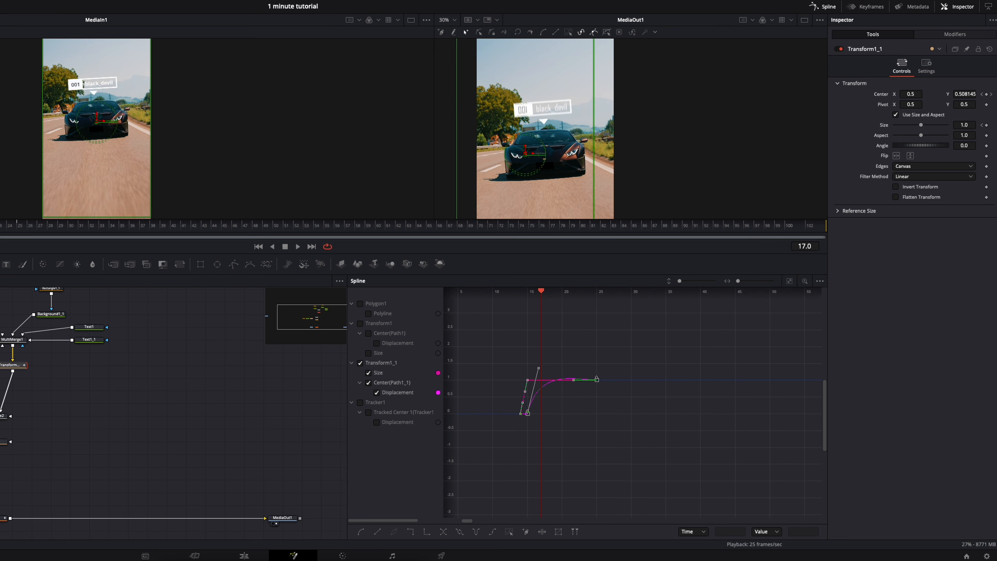
- Move the Transform1_1 Size and Displacement keyframes together so the label's entrance starts at frame 11
{"action": "scroll", "coordinate": [590, 170], "scroll_direction": "up", "scroll_amount": 4}
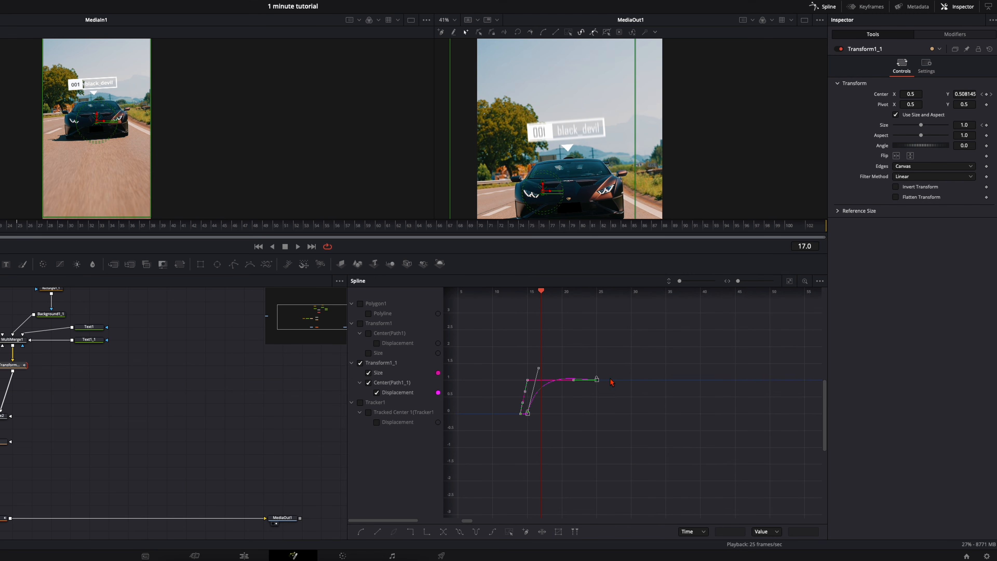
{"action": "scroll", "coordinate": [604, 399], "scroll_direction": "up", "scroll_amount": 8}
{"action": "scroll", "coordinate": [604, 399], "scroll_direction": "down", "scroll_amount": 6}
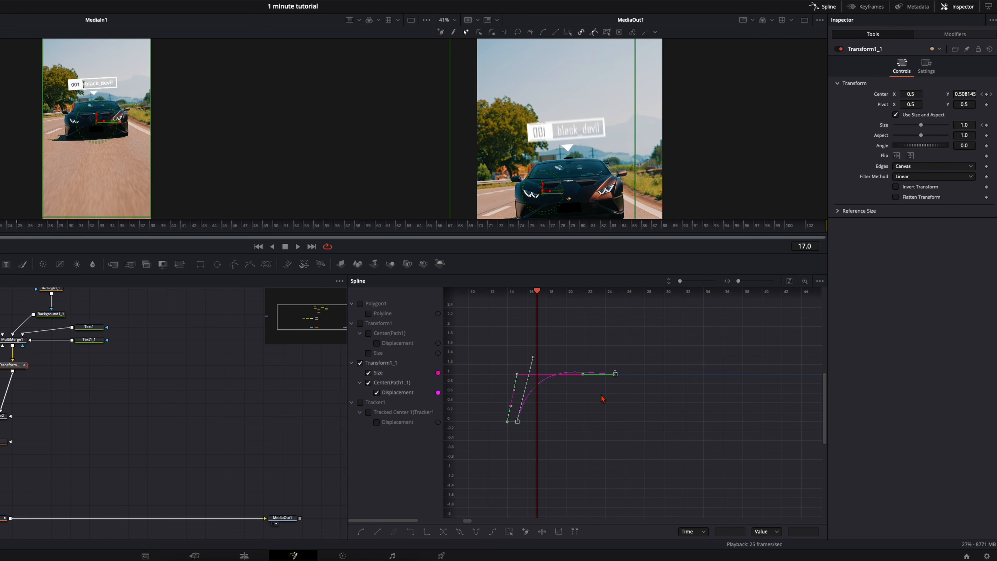
{"action": "left_click_drag", "start_coordinate": [520, 426], "coordinate": [596, 431]}
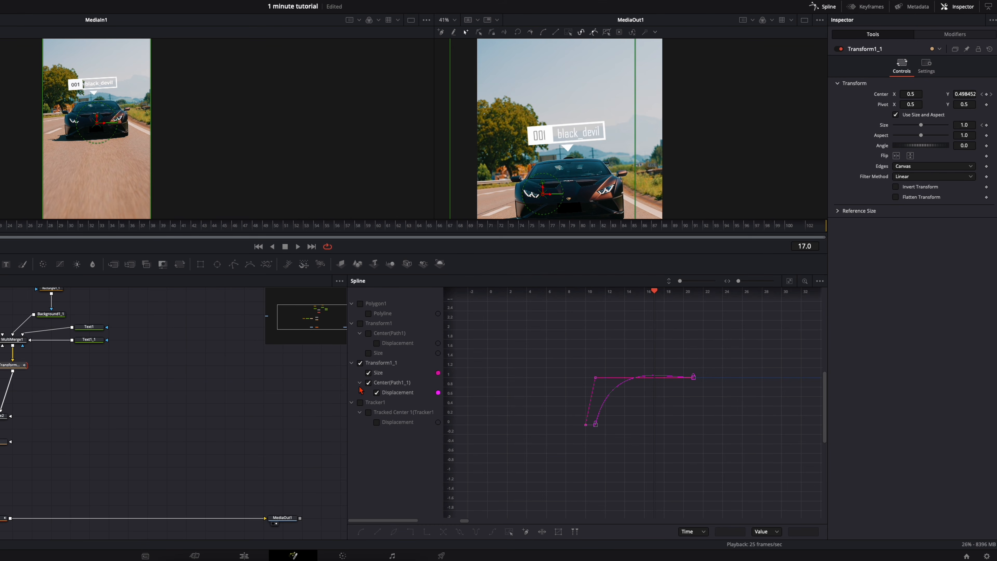
- Isolate the Transform1_1 Displacement curve, extend its end keyframe to about frame 26, and adjust the start handle for a steep rise
{"action": "left_click", "coordinate": [368, 374]}
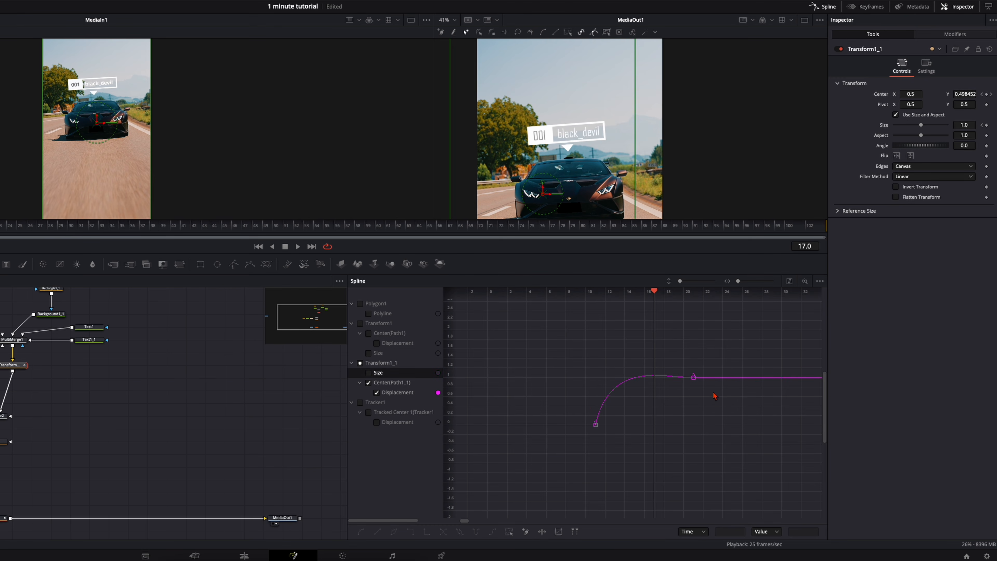
{"action": "left_click_drag", "start_coordinate": [696, 381], "coordinate": [741, 380]}
{"action": "left_click_drag", "start_coordinate": [613, 441], "coordinate": [573, 409]}
{"action": "left_click_drag", "start_coordinate": [618, 330], "coordinate": [624, 362]}
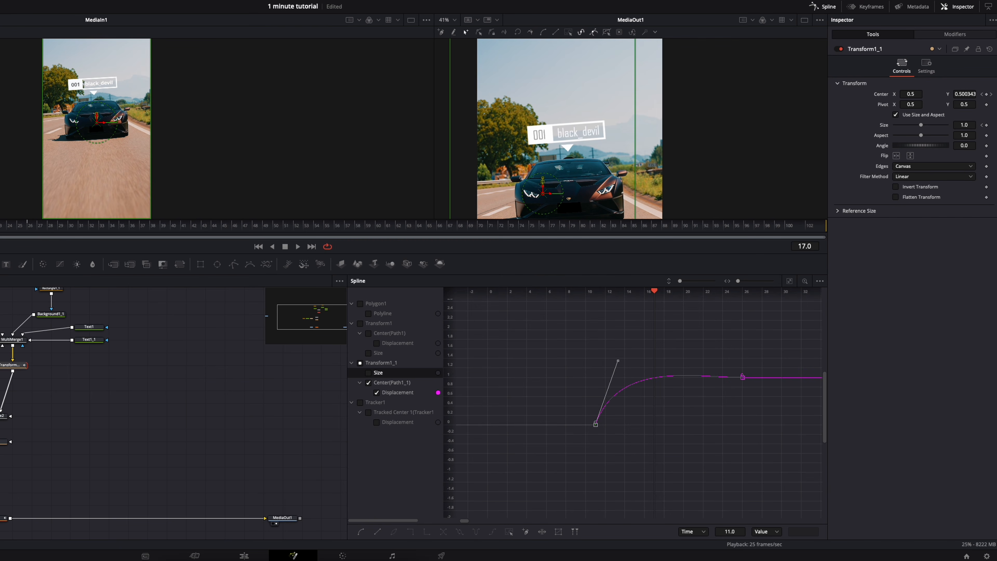